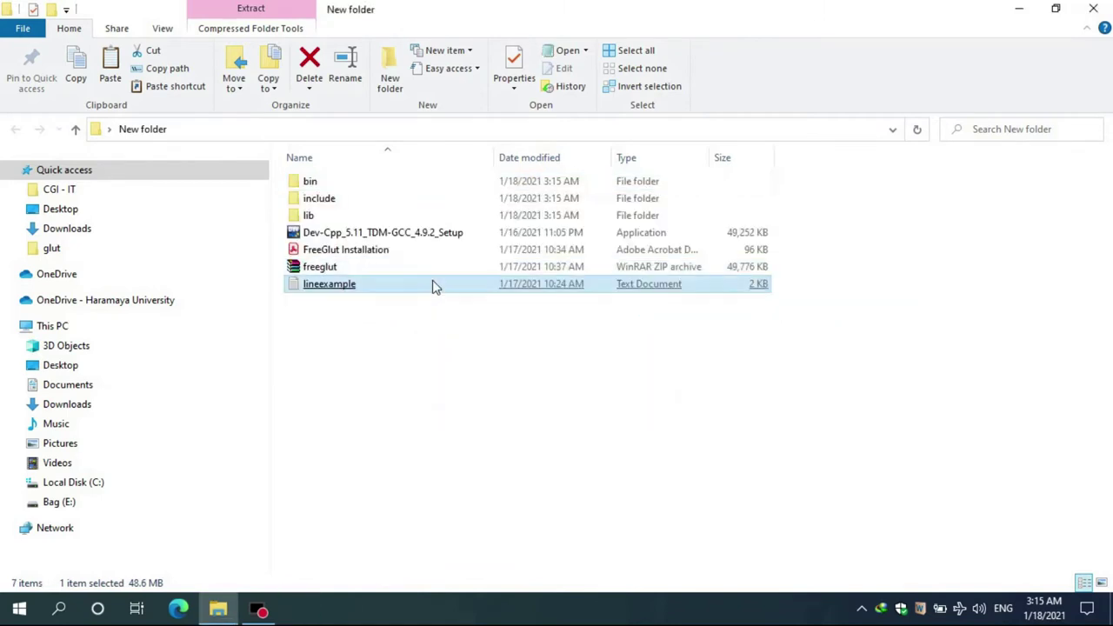
# Step: Open the FreeGlut Installation PDF, read through the installation procedures, and close the document
pyautogui.click(432, 285)
pyautogui.click(464, 388)
pyautogui.click(385, 254)
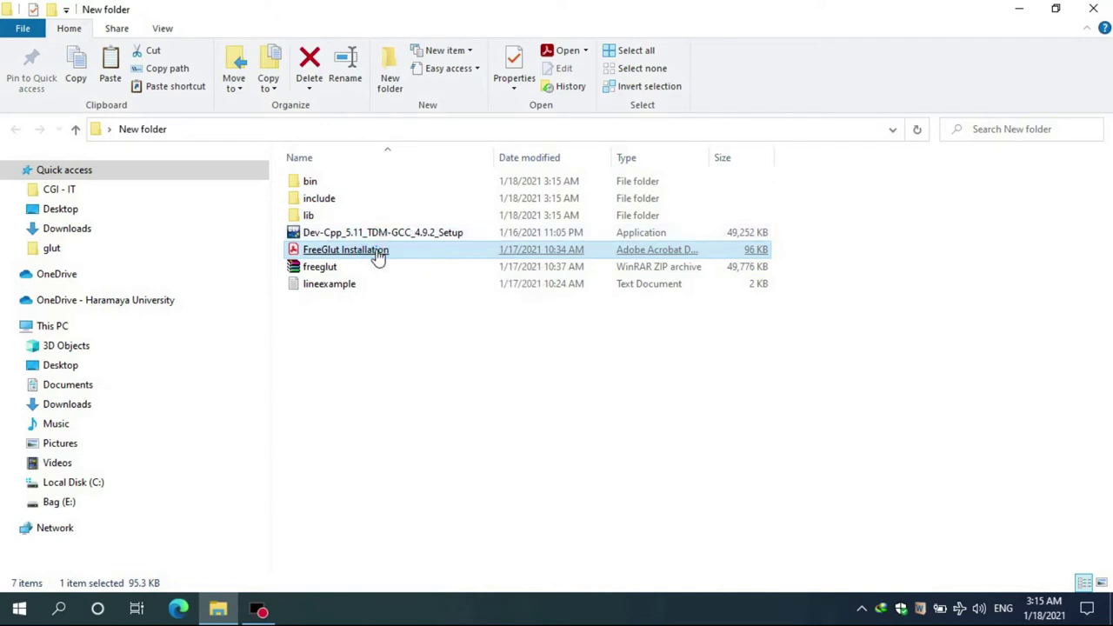
pyautogui.doubleClick(378, 253)
pyautogui.scroll(-2, 375, 247)
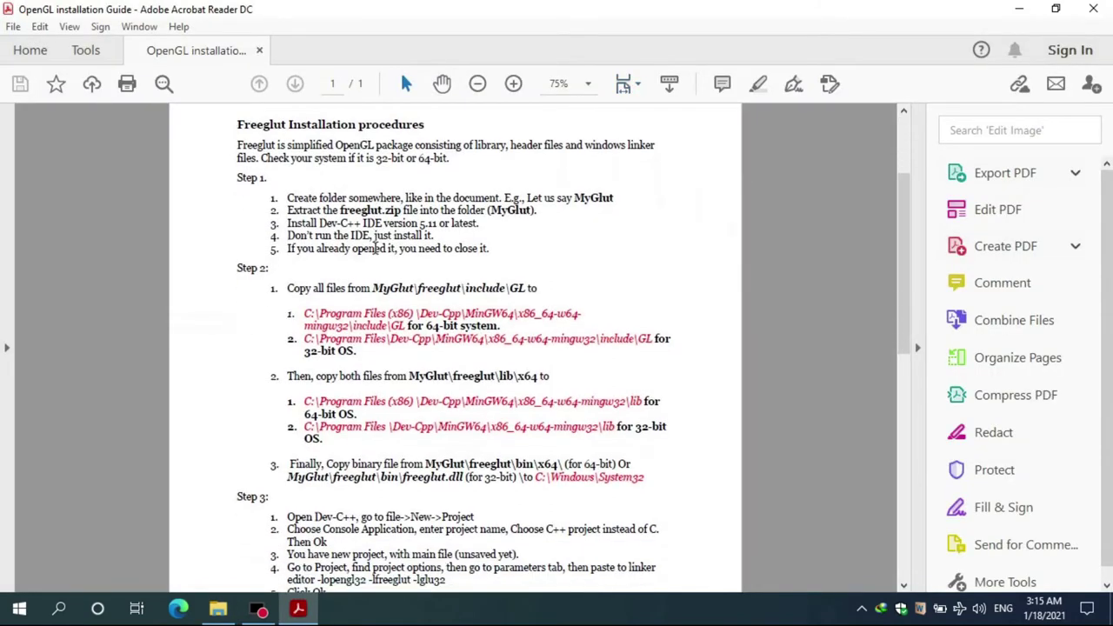
pyautogui.scroll(-4, 376, 248)
pyautogui.scroll(5, 375, 248)
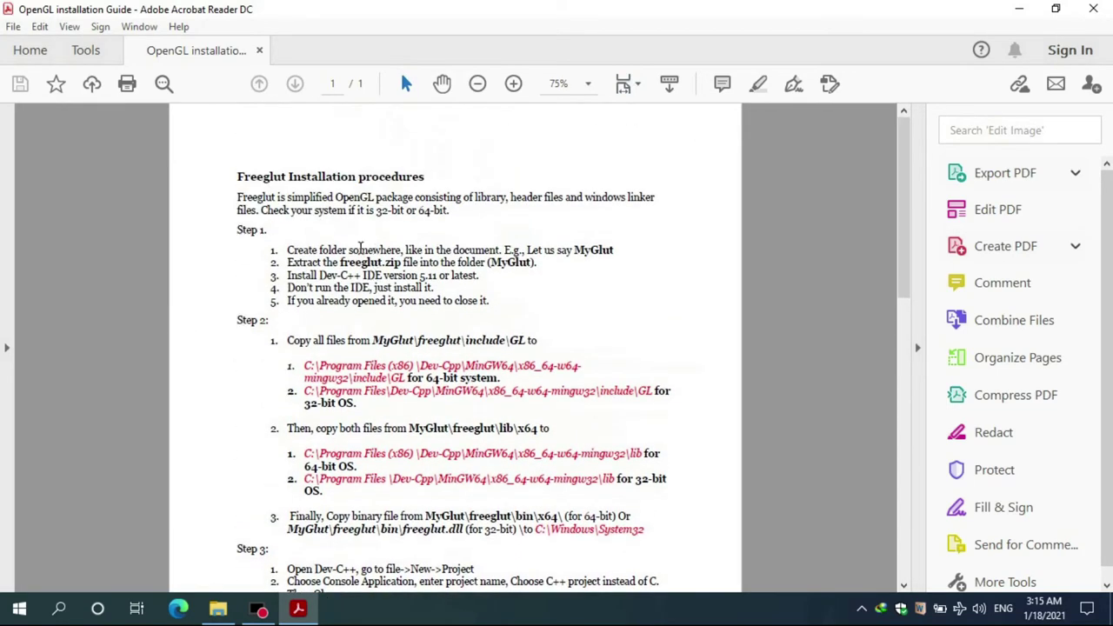
pyautogui.moveTo(237, 174); pyautogui.dragTo(460, 182)
pyautogui.click(465, 186)
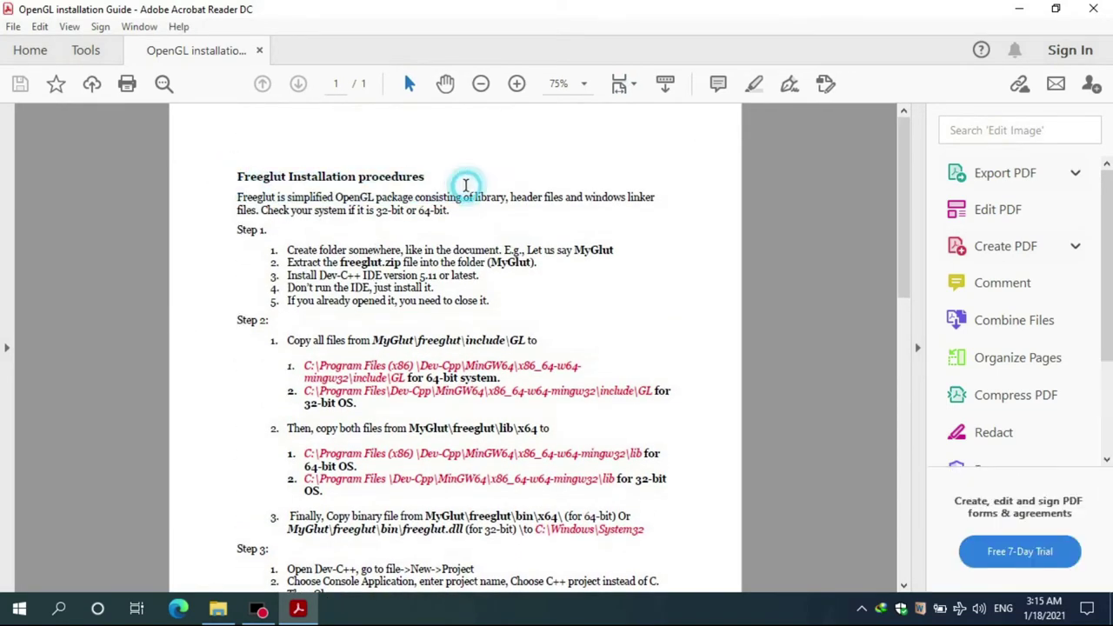
pyautogui.click(1093, 8)
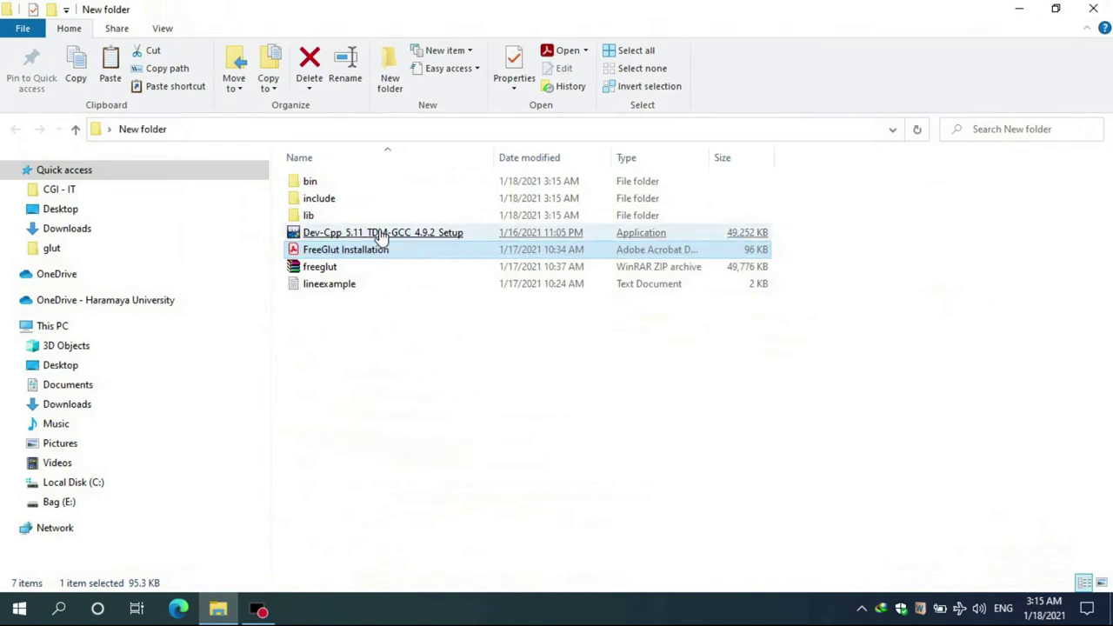
# Step: Launch the Dev-Cpp_5.11_TDM-GCC_4.9.2_Setup installer in English and proceed to its component selection
pyautogui.click(380, 235)
pyautogui.doubleClick(380, 235)
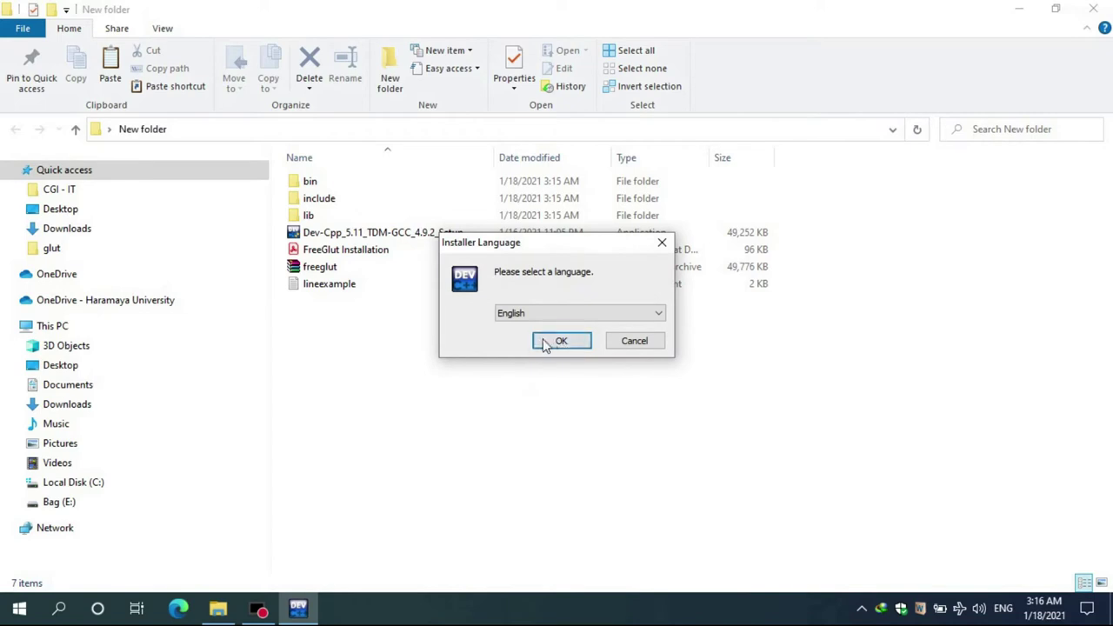
pyautogui.click(544, 345)
pyautogui.click(650, 435)
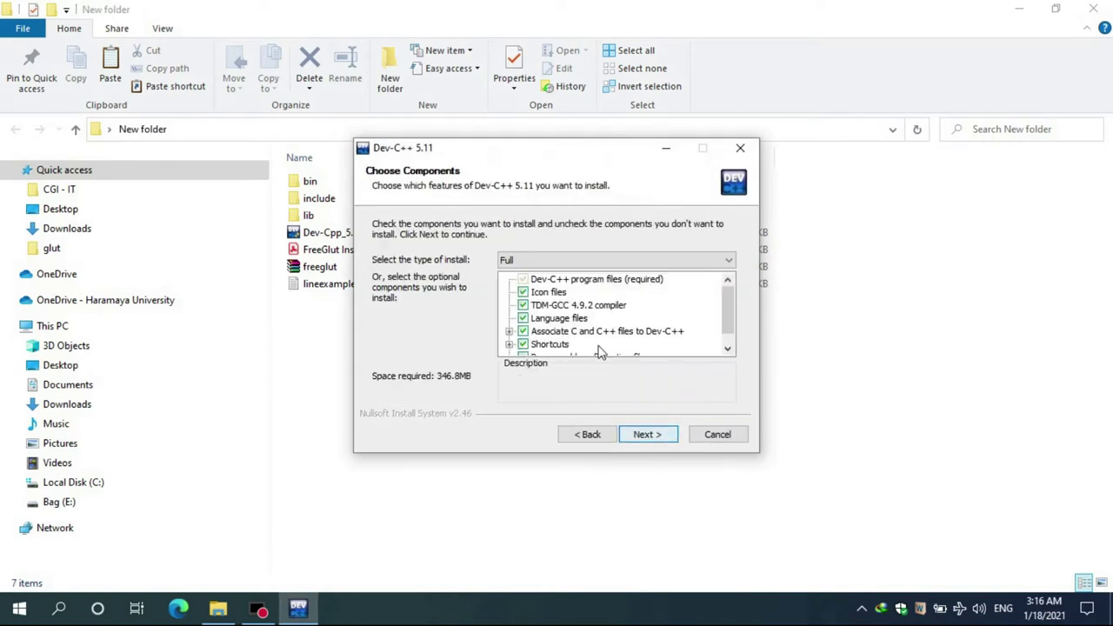
# Step: Include Remove old configuration files in the Dev-C++ components and continue to the install location
pyautogui.moveTo(728, 300); pyautogui.dragTo(734, 338)
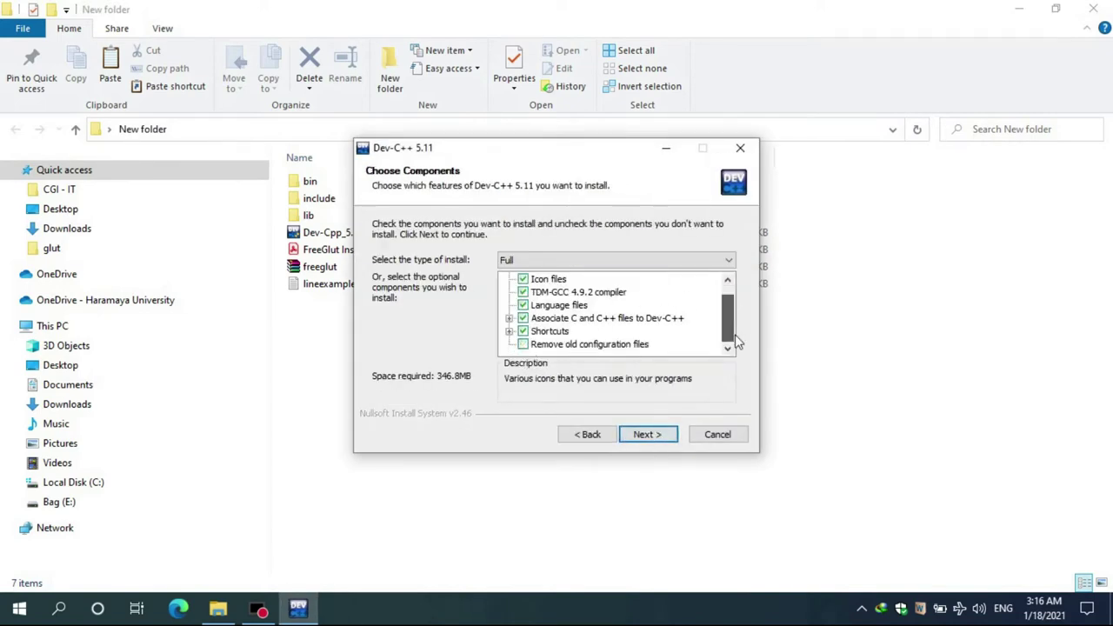
pyautogui.click(524, 346)
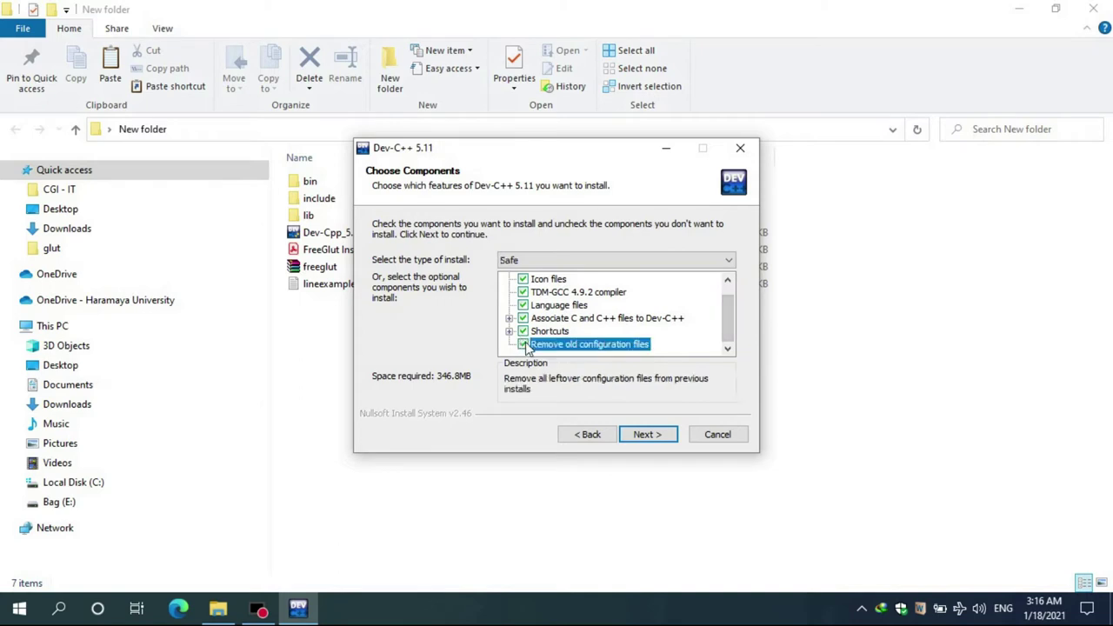
pyautogui.click(647, 435)
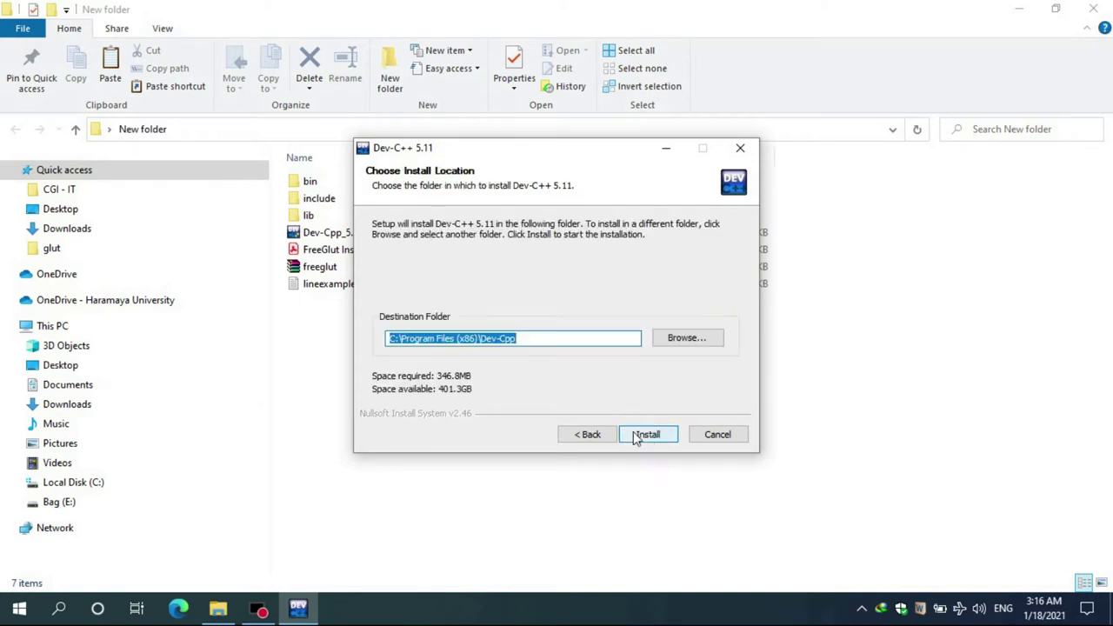
# Step: Install Dev-C++ 5.11 to C:\Program Files (x86)\Dev-Cpp and finish the setup wizard without running the program
pyautogui.click(482, 338)
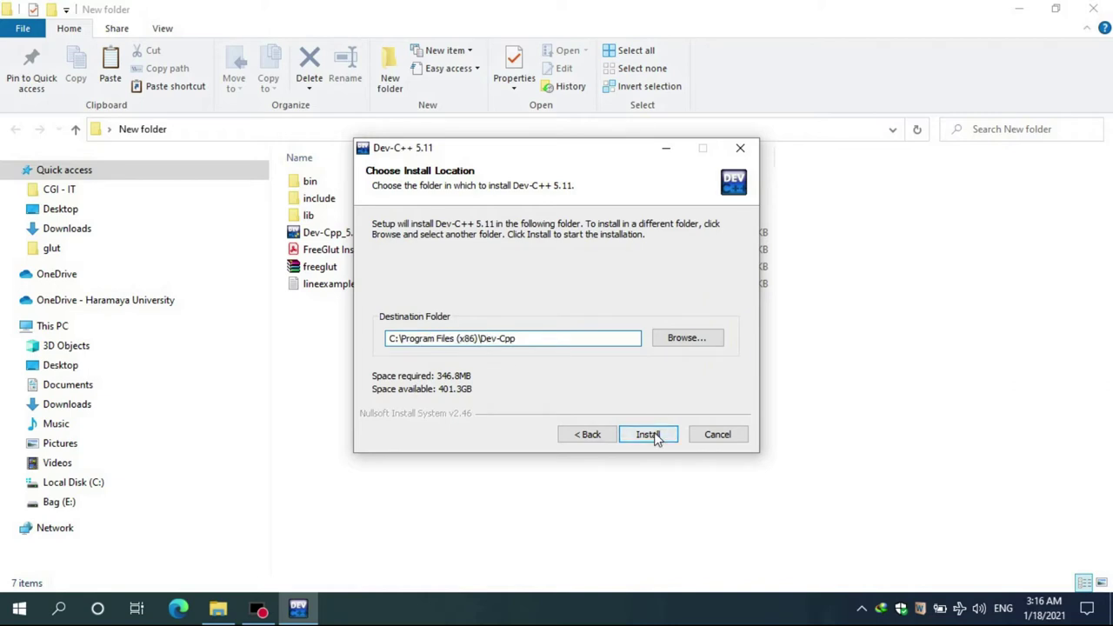
pyautogui.click(654, 437)
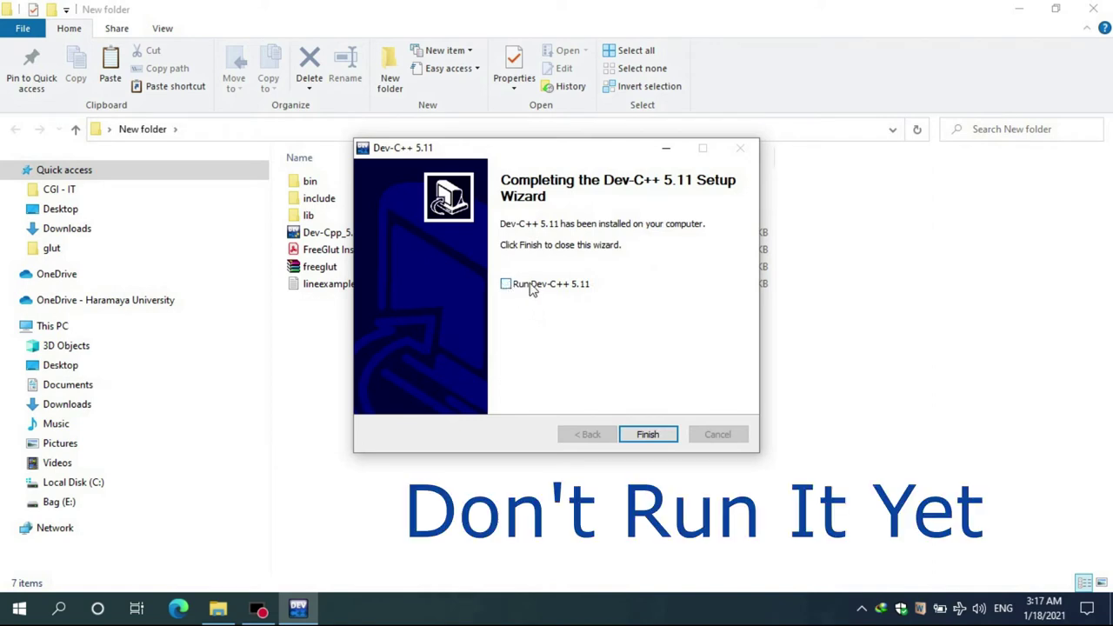
pyautogui.click(648, 435)
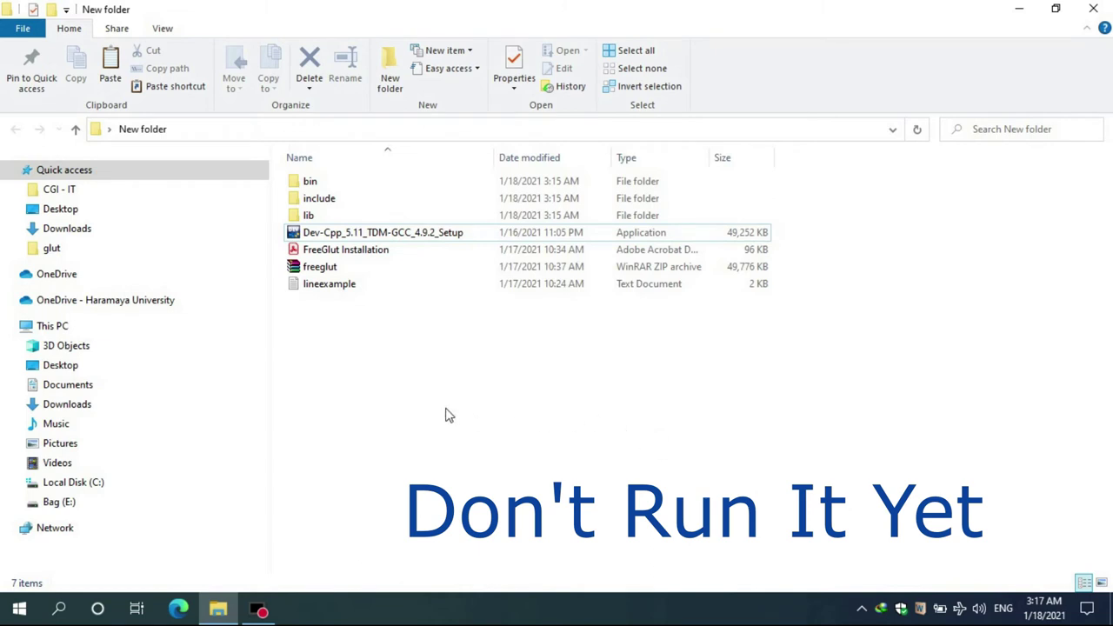
# Step: Copy all four header files from the include\GL folder inside New folder
pyautogui.doubleClick(403, 201)
pyautogui.doubleClick(311, 187)
pyautogui.moveTo(339, 295); pyautogui.dragTo(346, 168)
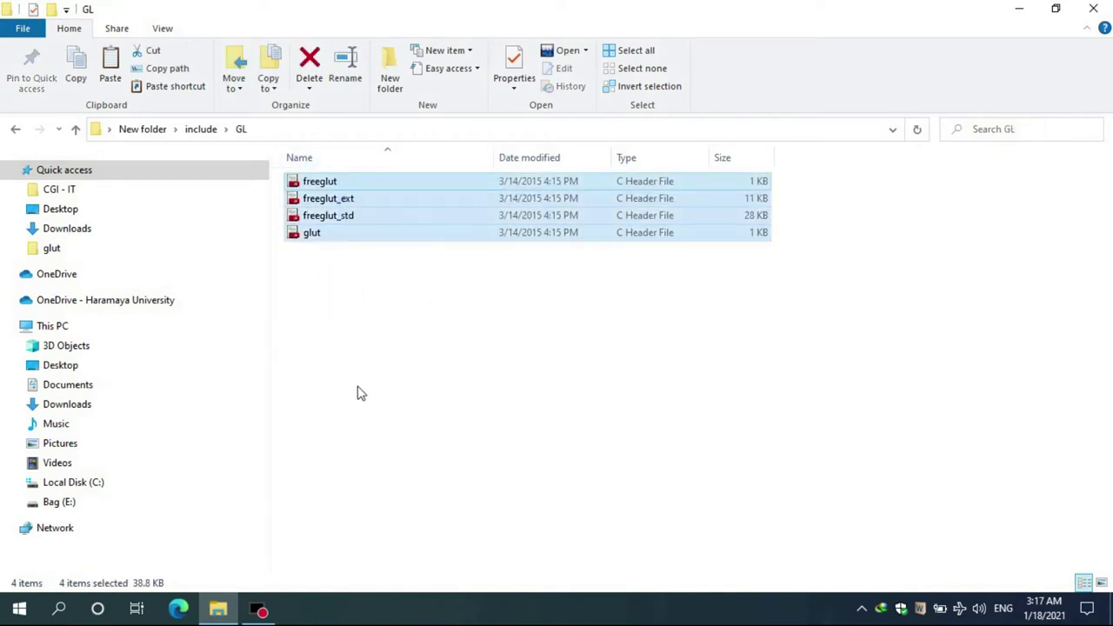
pyautogui.rightClick(367, 233)
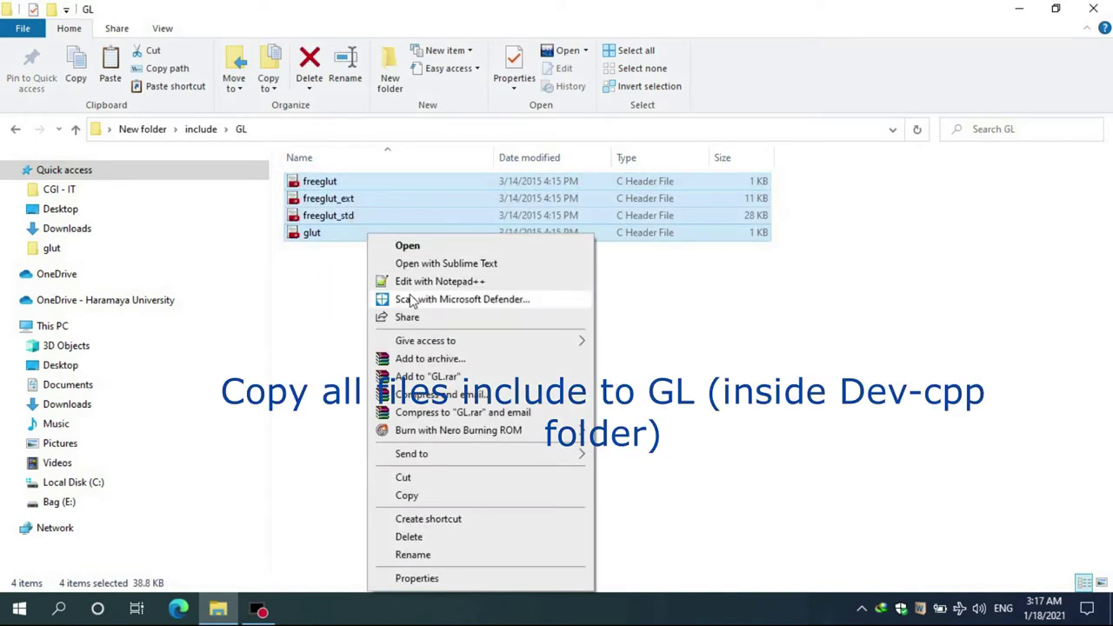
pyautogui.click(415, 496)
# Step: In a new File Explorer window, open C:\Program Files (x86)\Dev-Cpp\MinGW64\x86_64-w64-mingw32\include\GL
pyautogui.press('super+e')
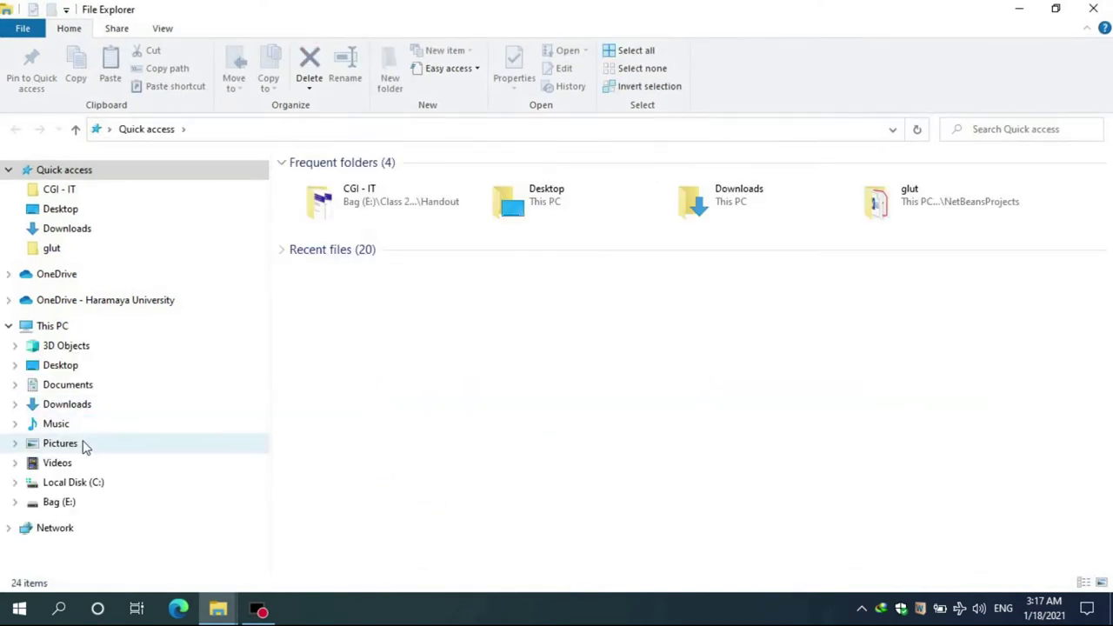
pyautogui.click(88, 487)
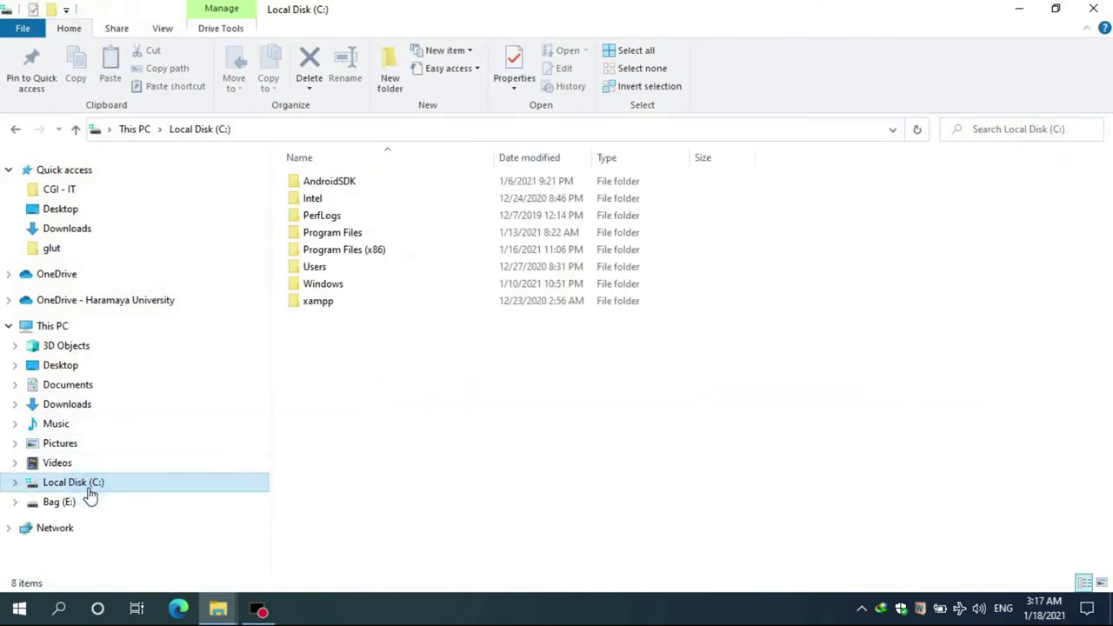
pyautogui.doubleClick(350, 249)
pyautogui.doubleClick(359, 235)
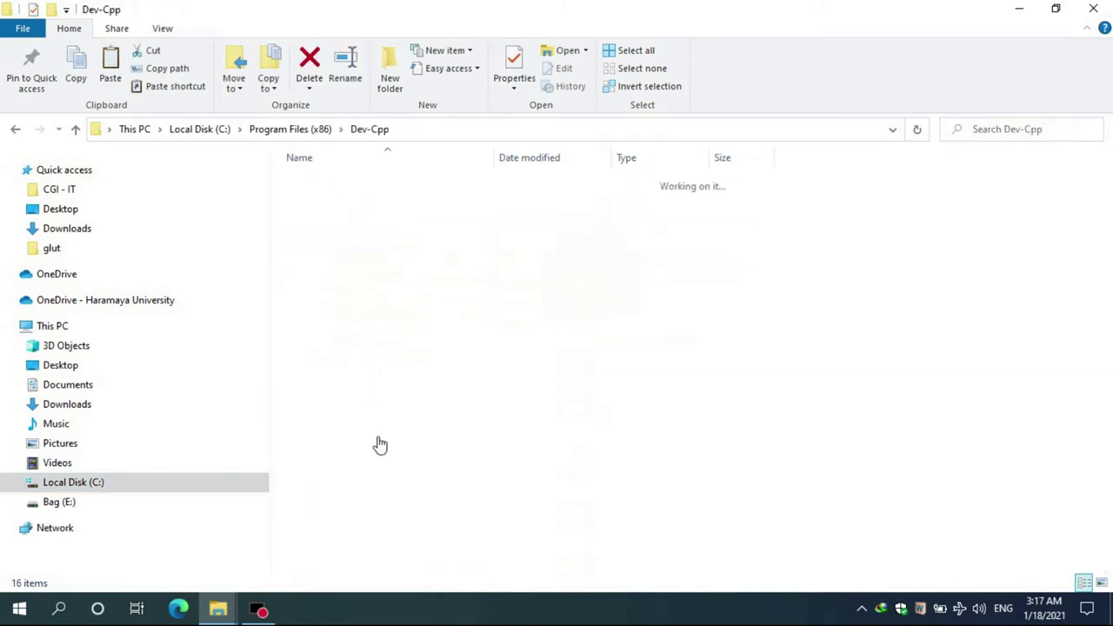
pyautogui.doubleClick(341, 250)
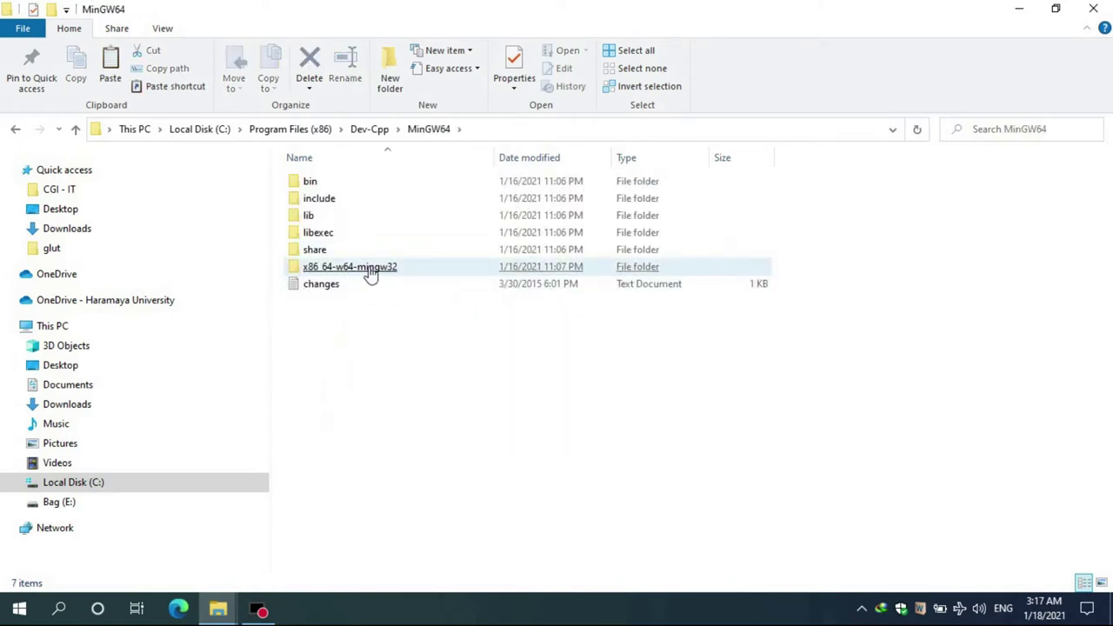
pyautogui.doubleClick(405, 271)
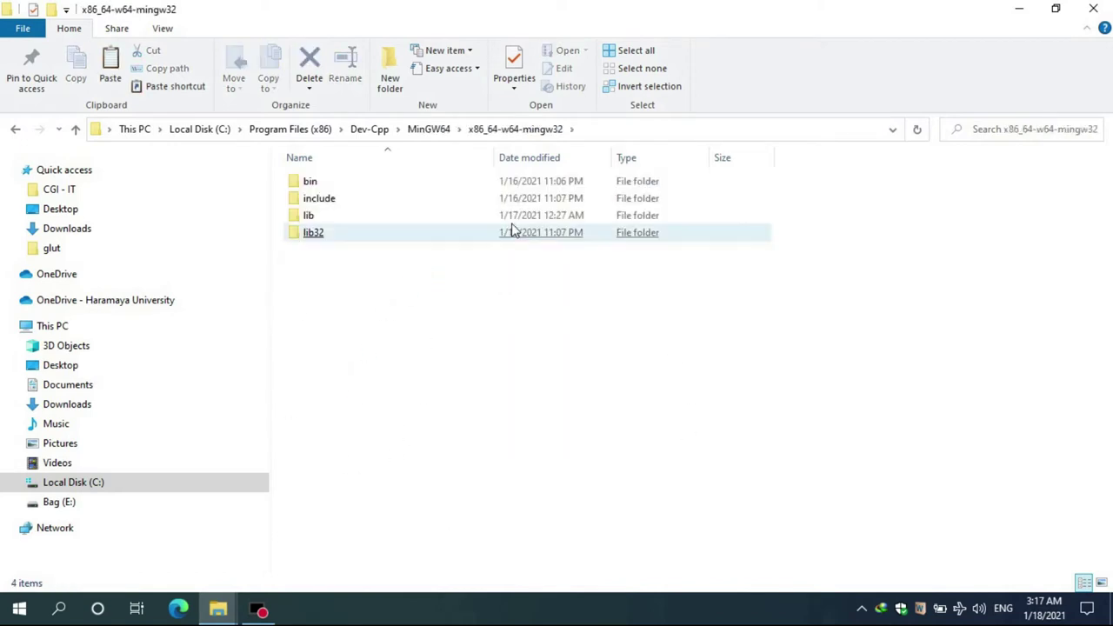
pyautogui.doubleClick(336, 206)
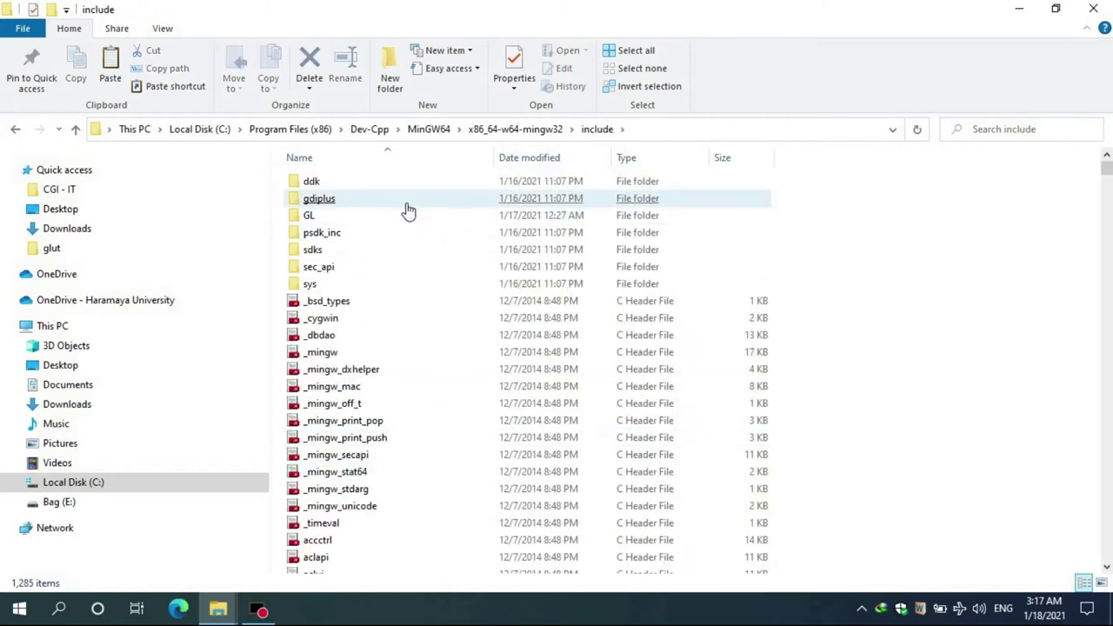
pyautogui.click(363, 218)
pyautogui.doubleClick(363, 218)
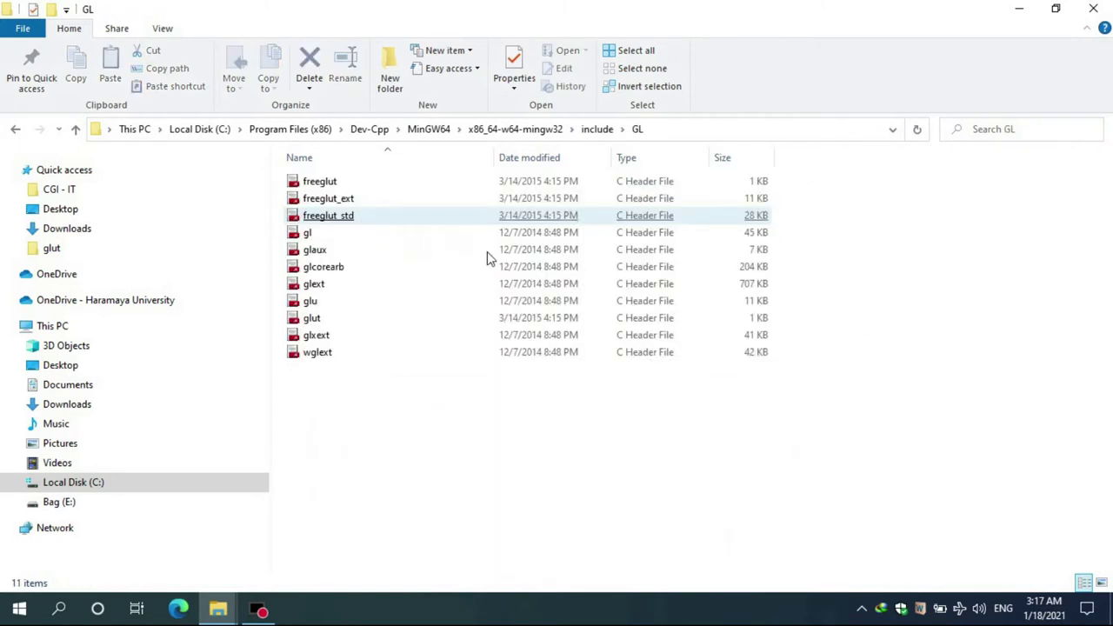
# Step: Paste the copied header files into the Dev-Cpp GL folder, replacing the existing ones
pyautogui.rightClick(731, 454)
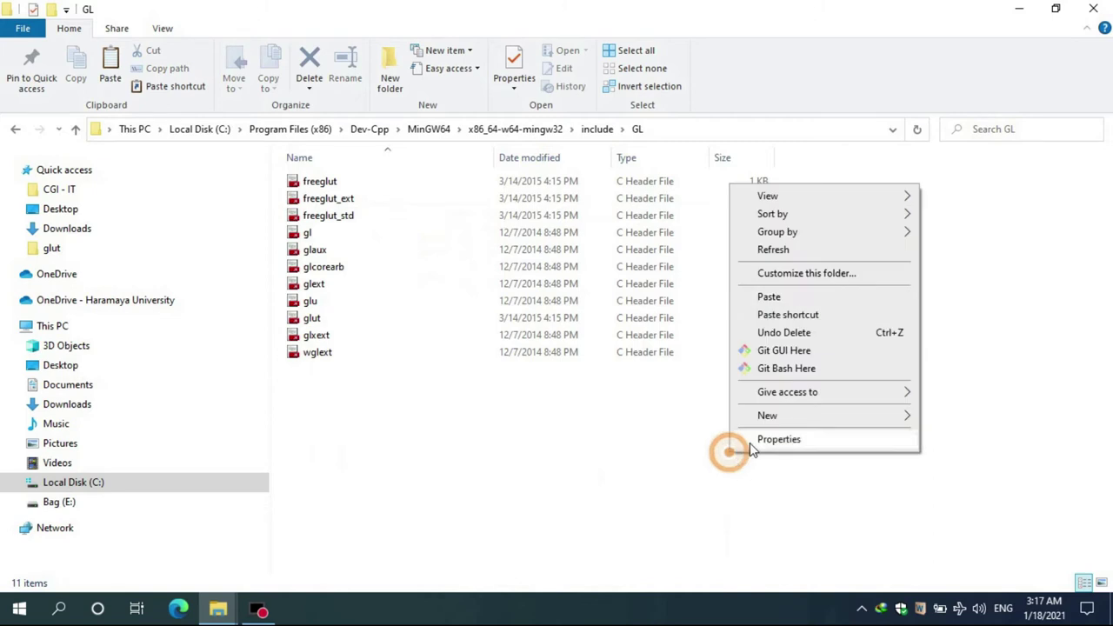
pyautogui.click(825, 300)
pyautogui.click(504, 177)
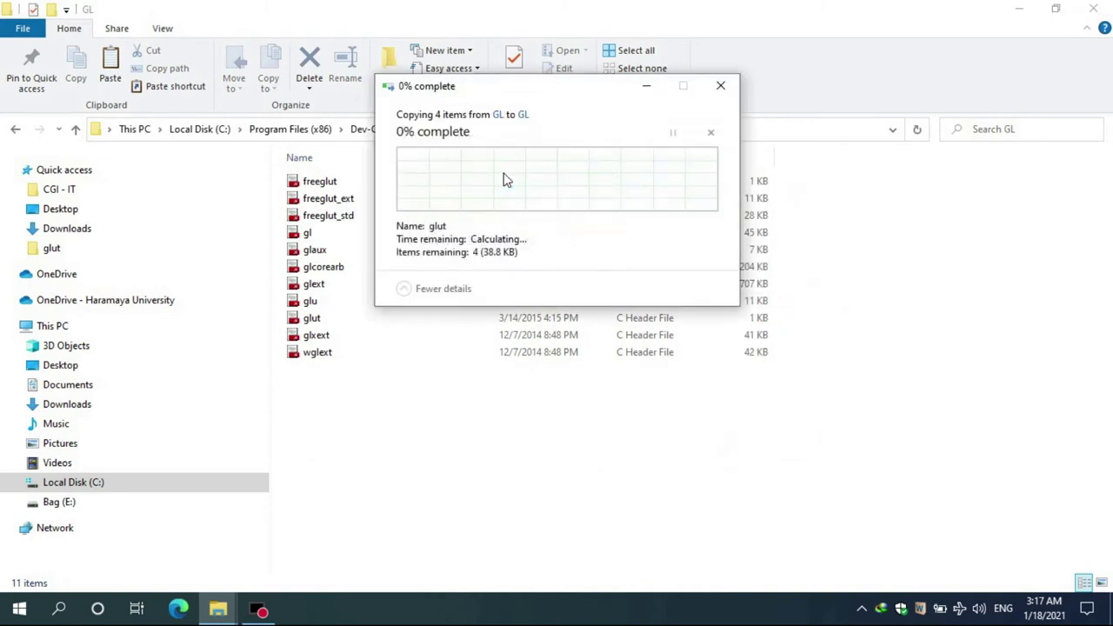
pyautogui.click(502, 224)
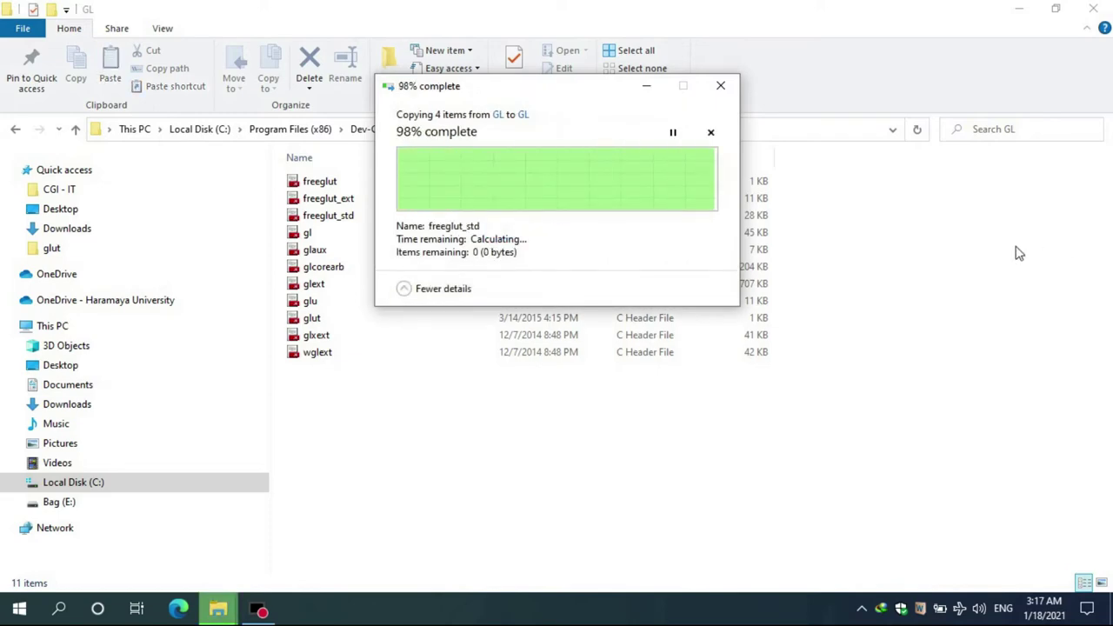
# Step: Arrange the two GL folder windows side by side and narrow the source window's navigation area to show its files
pyautogui.doubleClick(499, 7)
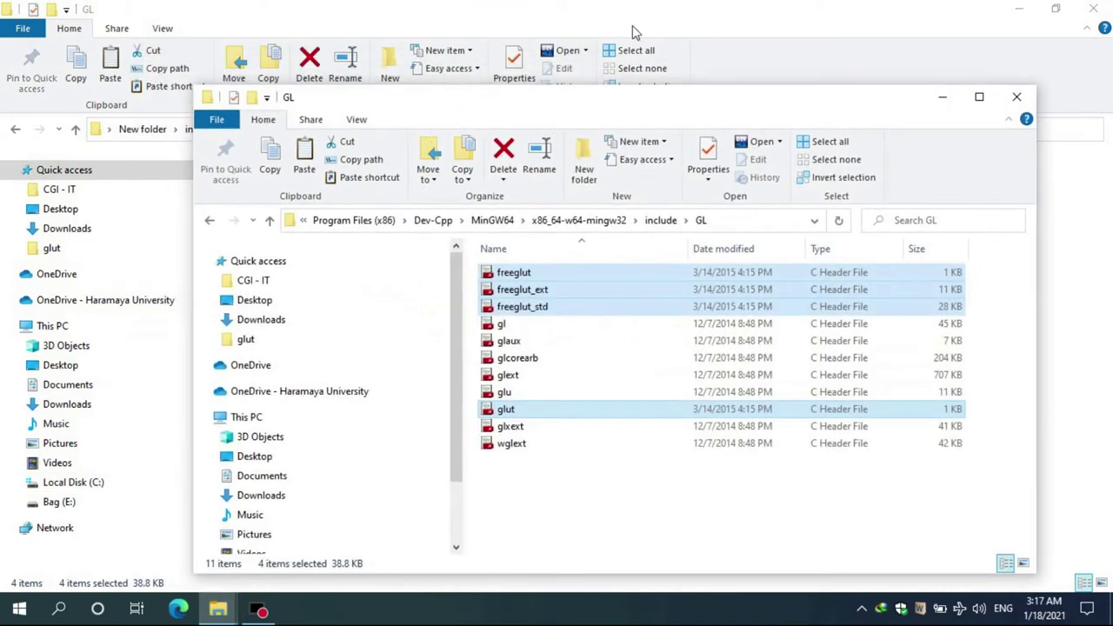
pyautogui.doubleClick(763, 7)
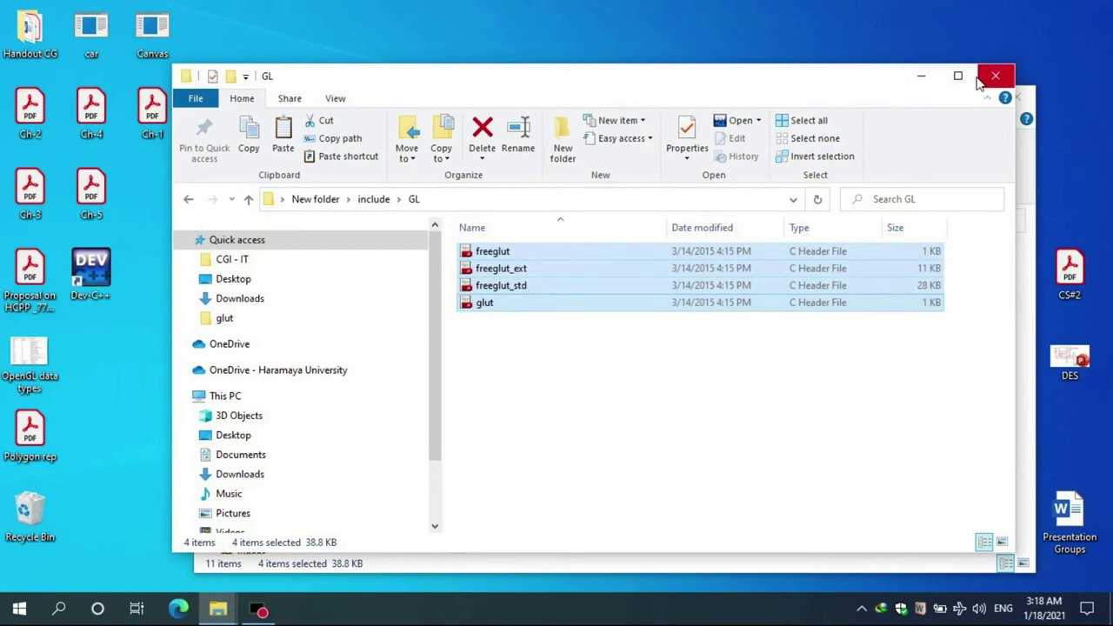
pyautogui.click(957, 76)
pyautogui.doubleClick(882, 6)
pyautogui.moveTo(1014, 215); pyautogui.dragTo(569, 213)
pyautogui.moveTo(393, 83); pyautogui.dragTo(257, 19)
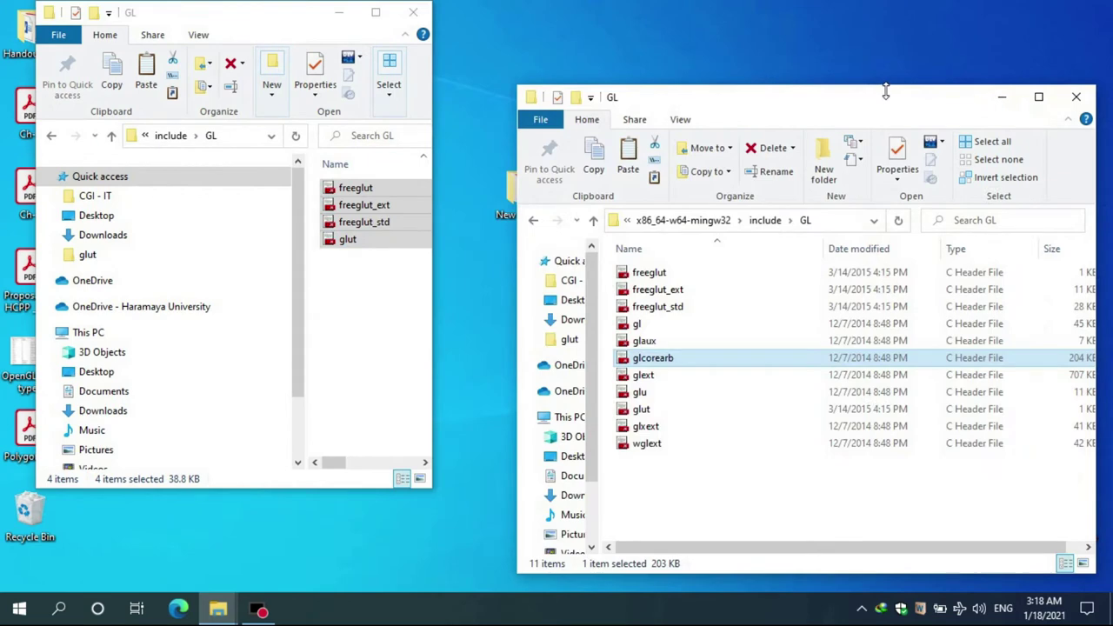
pyautogui.click(885, 87)
pyautogui.moveTo(883, 52); pyautogui.dragTo(883, 2)
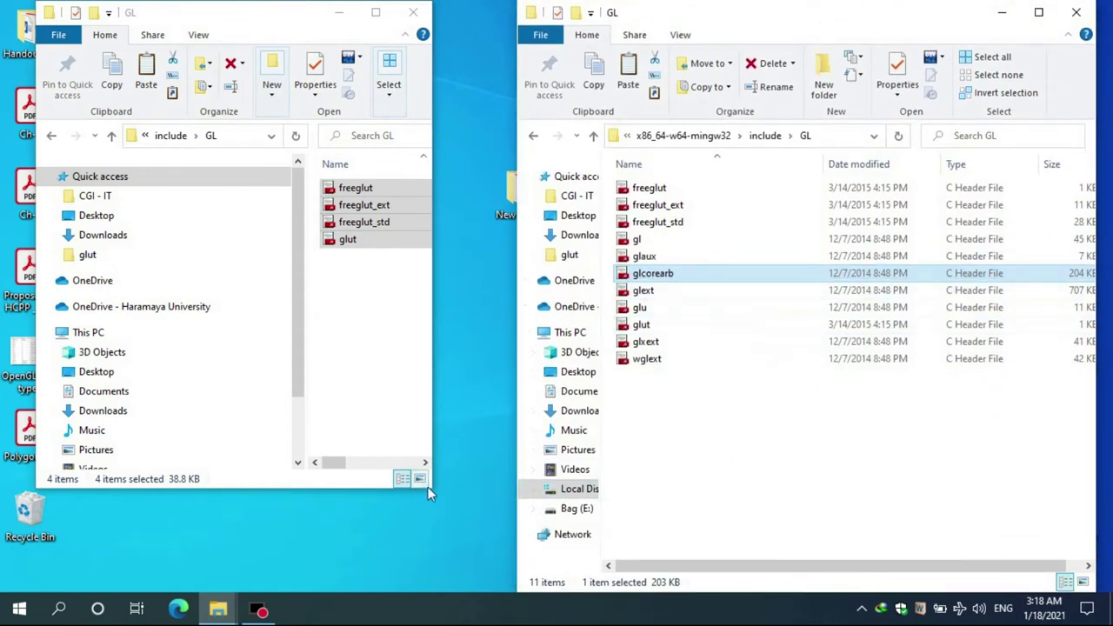
pyautogui.moveTo(430, 488); pyautogui.dragTo(492, 574)
pyautogui.moveTo(306, 316); pyautogui.dragTo(98, 315)
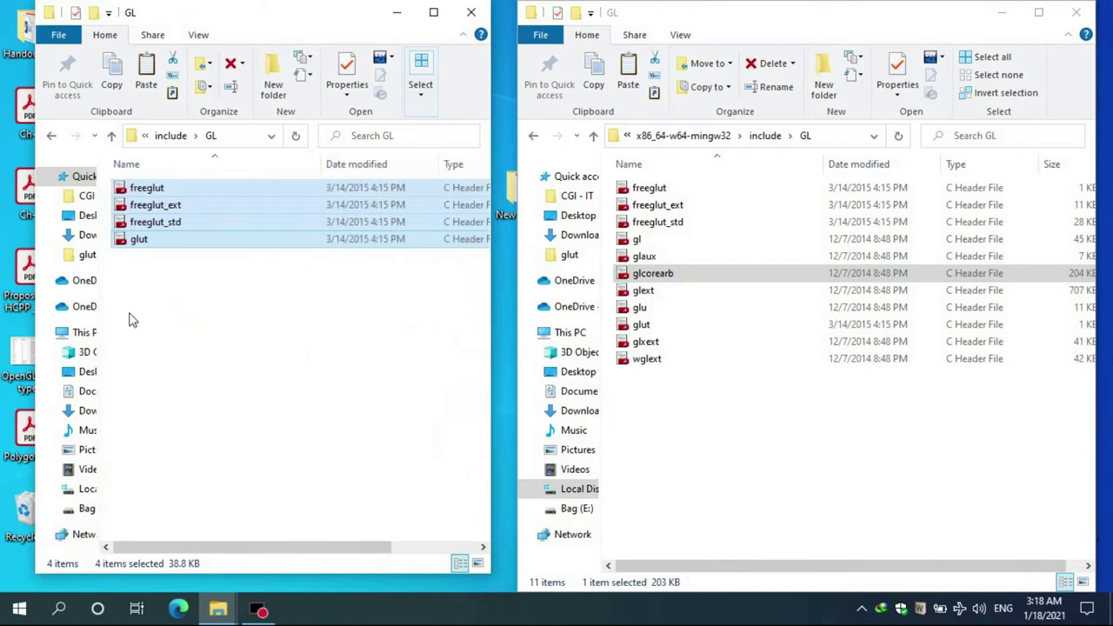
# Step: Open New folder's lib folder in the source window and go up to x86_64-w64-mingw32 in the Dev-Cpp window
pyautogui.click(235, 302)
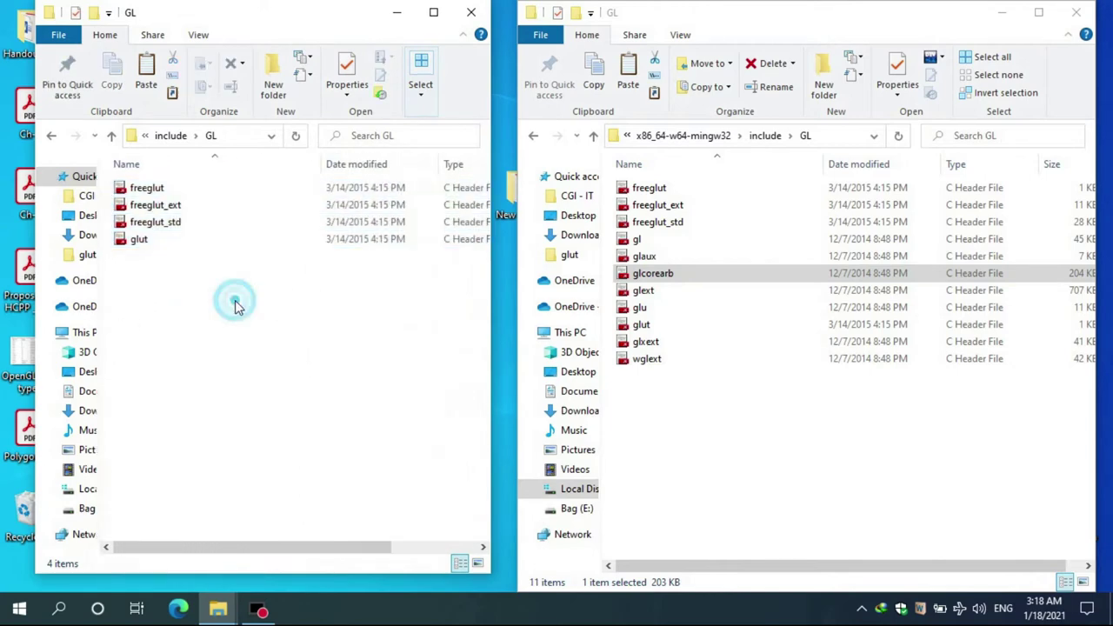
pyautogui.click(108, 138)
pyautogui.click(107, 138)
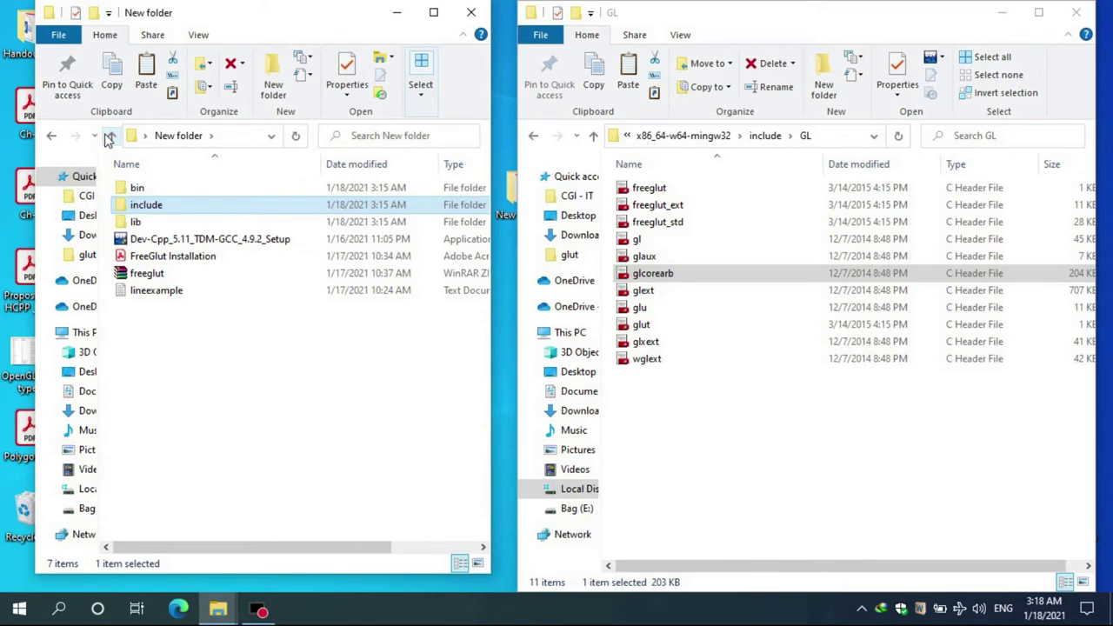
pyautogui.click(292, 457)
pyautogui.click(755, 488)
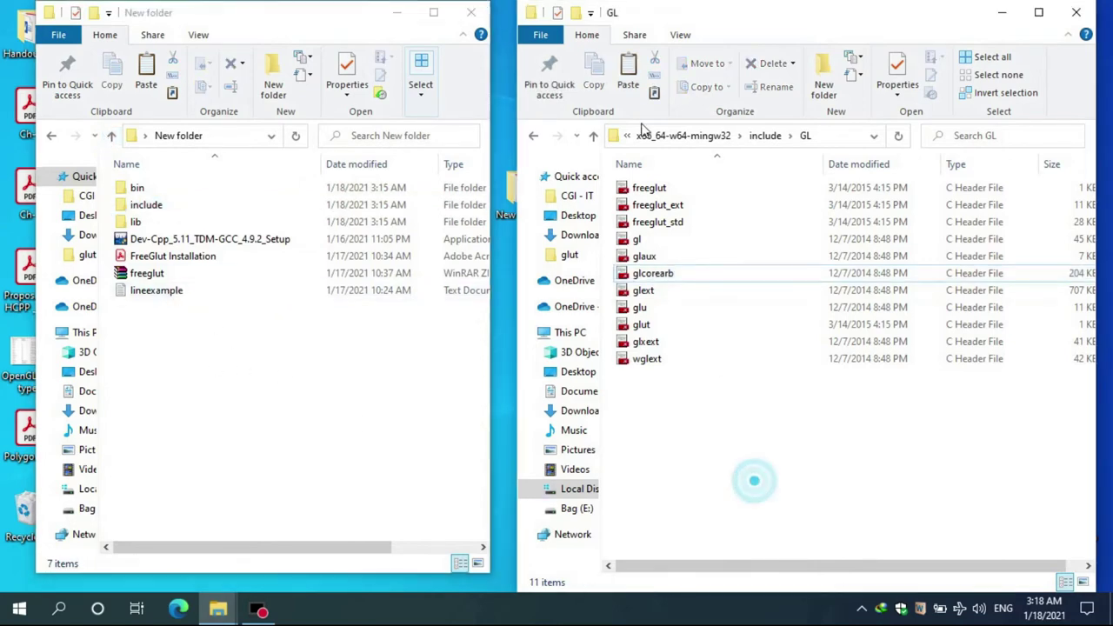
pyautogui.click(598, 136)
pyautogui.click(596, 136)
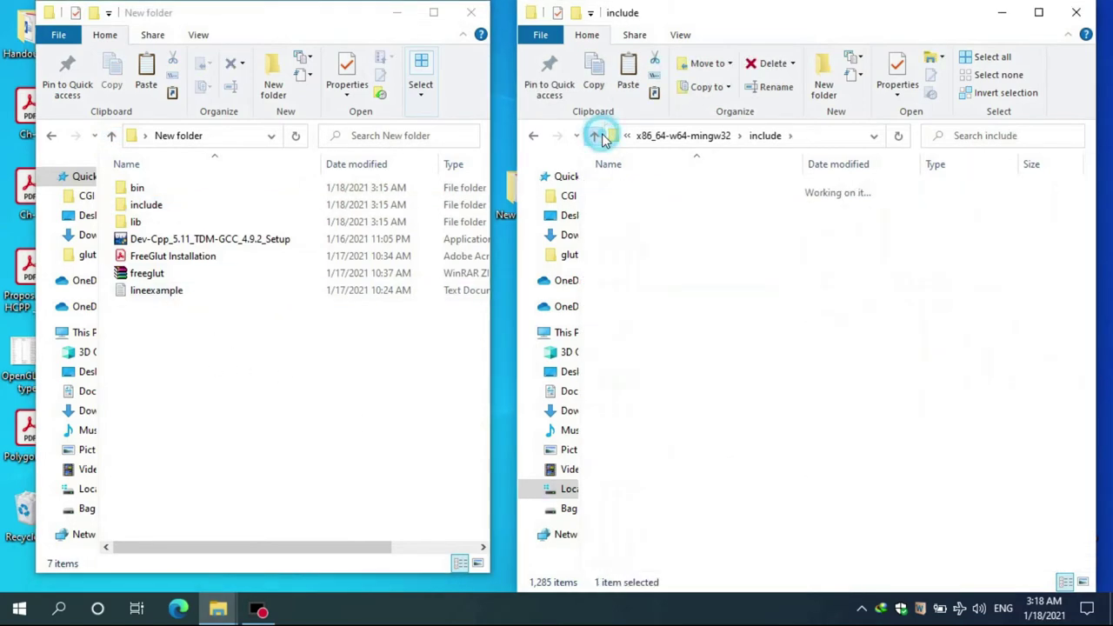
pyautogui.doubleClick(174, 223)
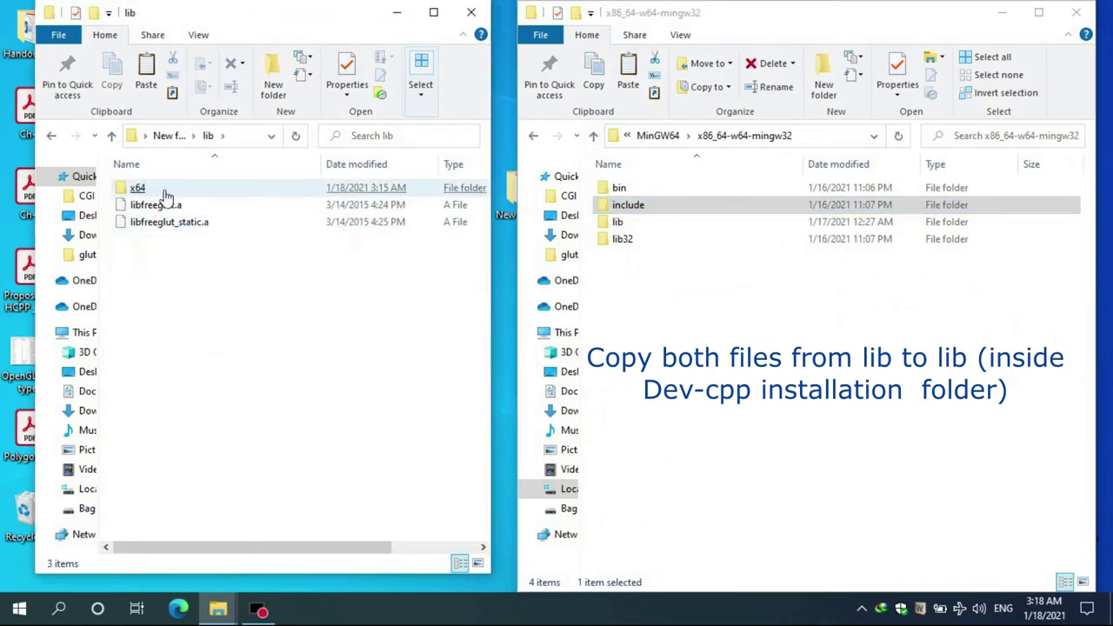
# Step: Copy libfreeglut.a and libfreeglut_static.a from the x64 subfolder of New folder's lib folder and return to lib
pyautogui.doubleClick(206, 186)
pyautogui.moveTo(184, 244); pyautogui.dragTo(187, 183)
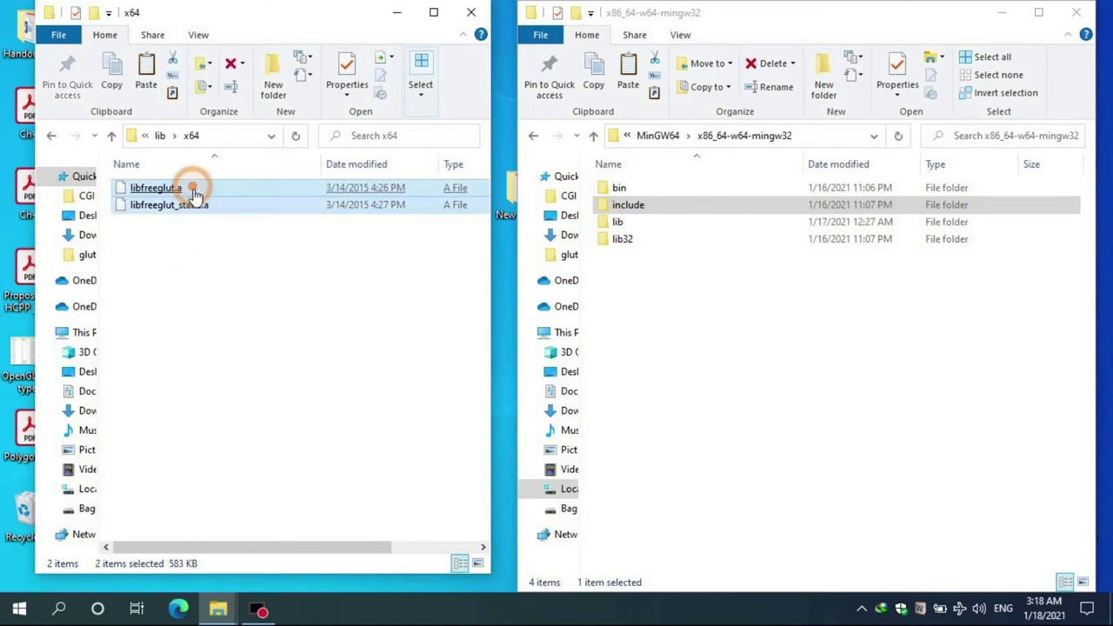
pyautogui.rightClick(193, 195)
pyautogui.click(258, 432)
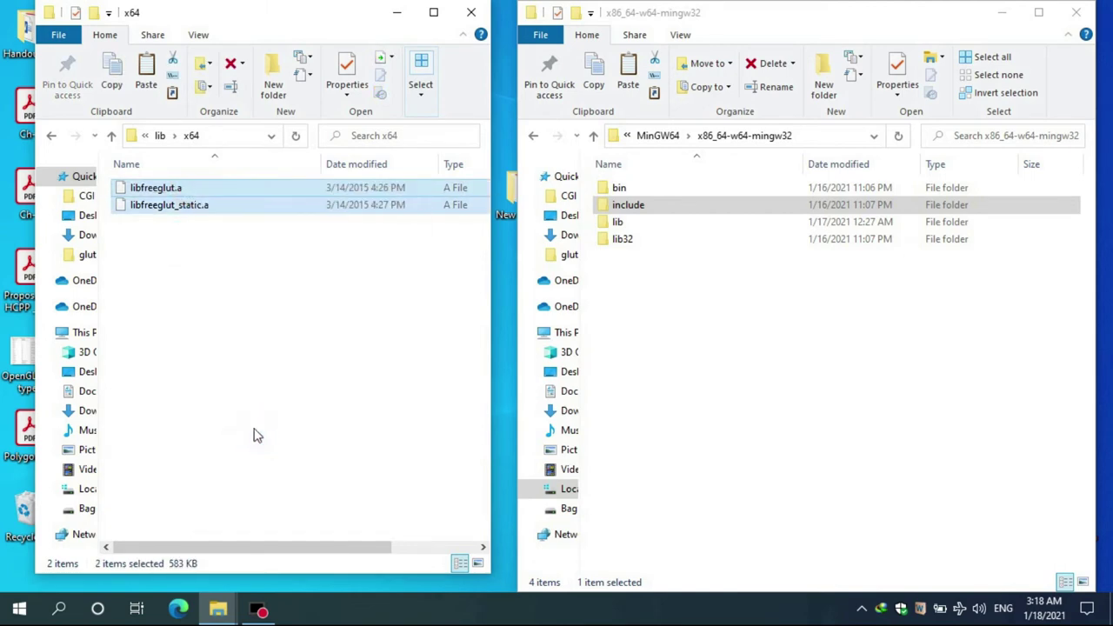
pyautogui.click(112, 141)
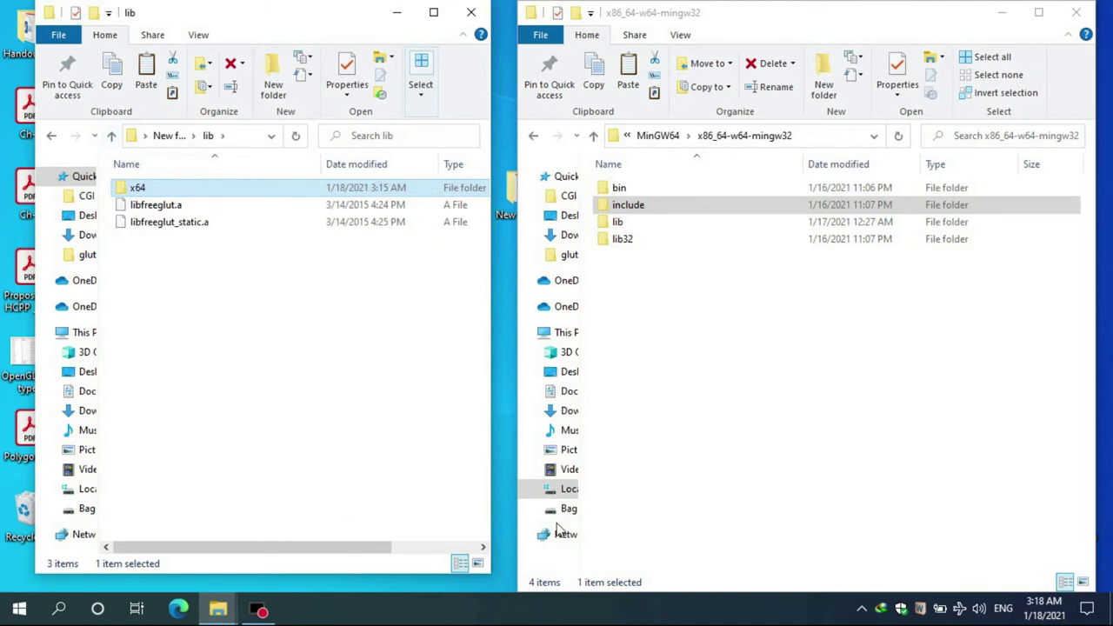
# Step: Paste the copied library files into the lib folder of x86_64-w64-mingw32, replacing the existing files with administrator permission, and return to the parent folder
pyautogui.click(648, 223)
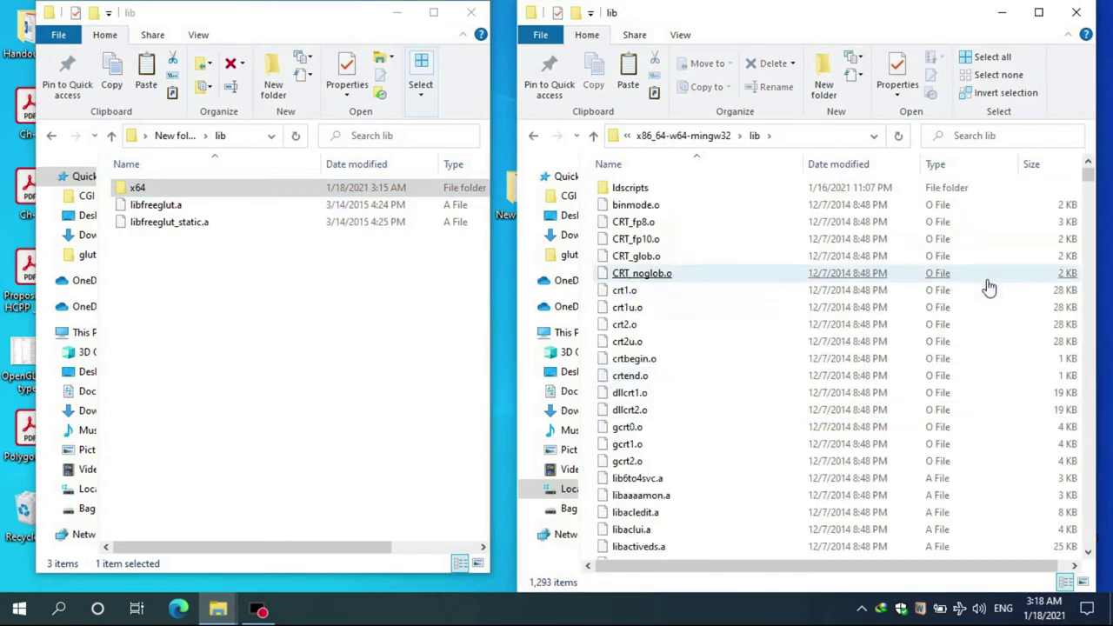
pyautogui.click(1055, 341)
pyautogui.rightClick(880, 377)
pyautogui.click(708, 278)
pyautogui.rightClick(709, 279)
pyautogui.click(752, 390)
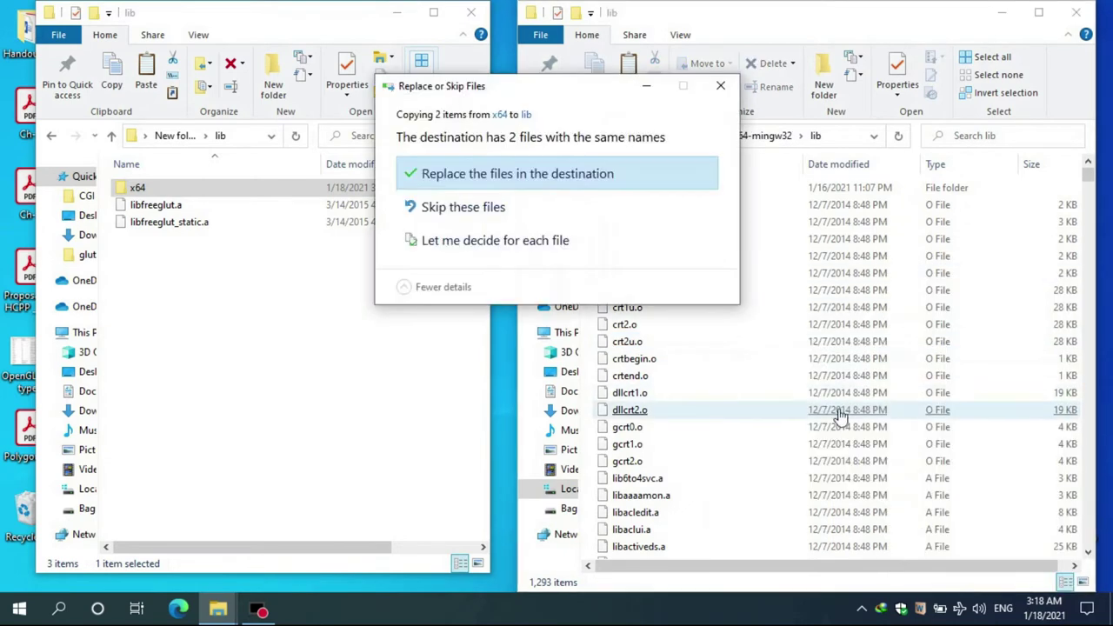
pyautogui.click(466, 174)
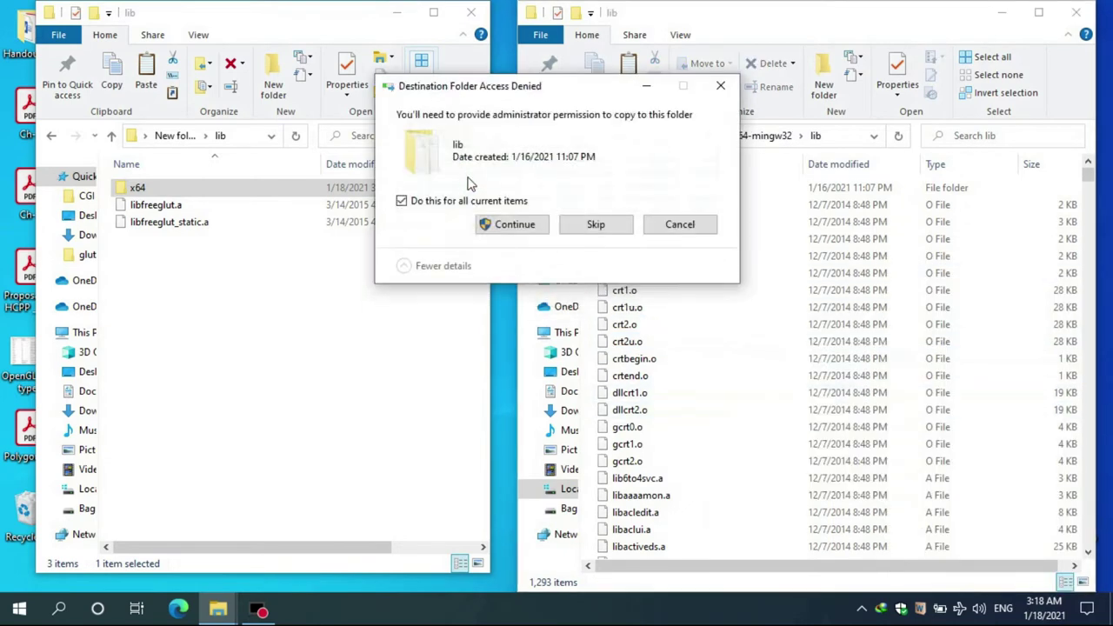
pyautogui.click(514, 224)
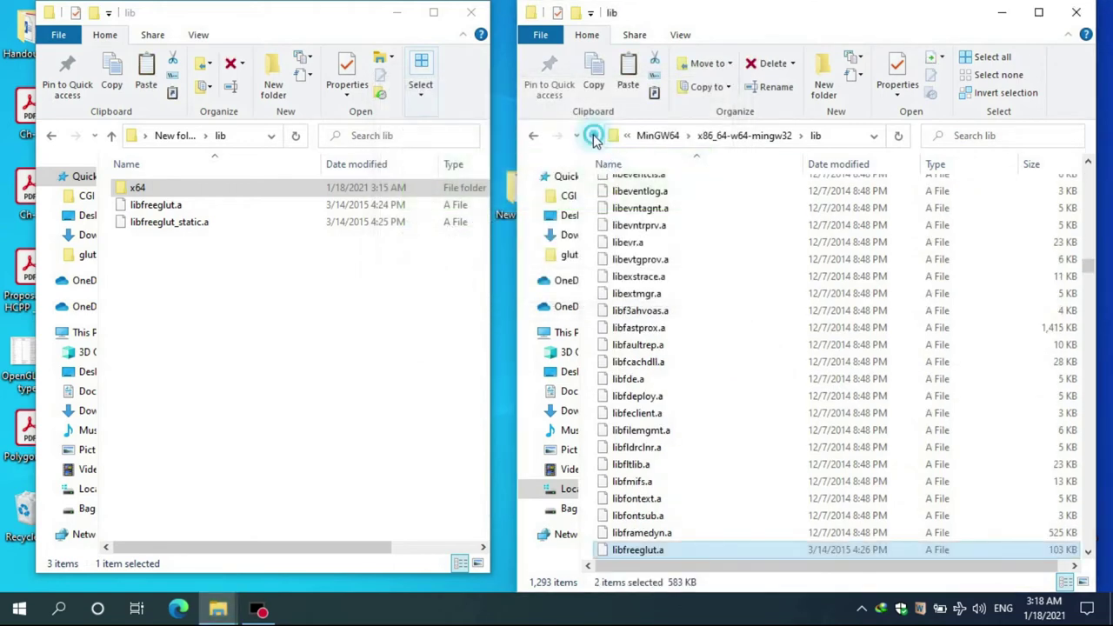
pyautogui.click(594, 137)
pyautogui.click(722, 353)
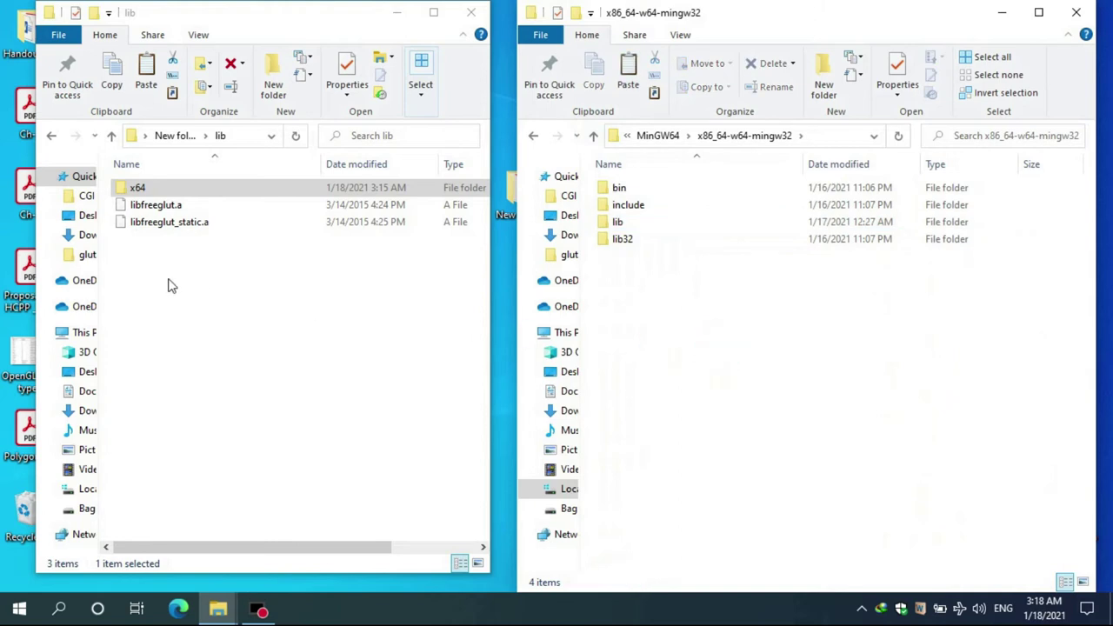
# Step: Copy freeglut.dll from the bin\x64 folder inside New folder
pyautogui.click(111, 136)
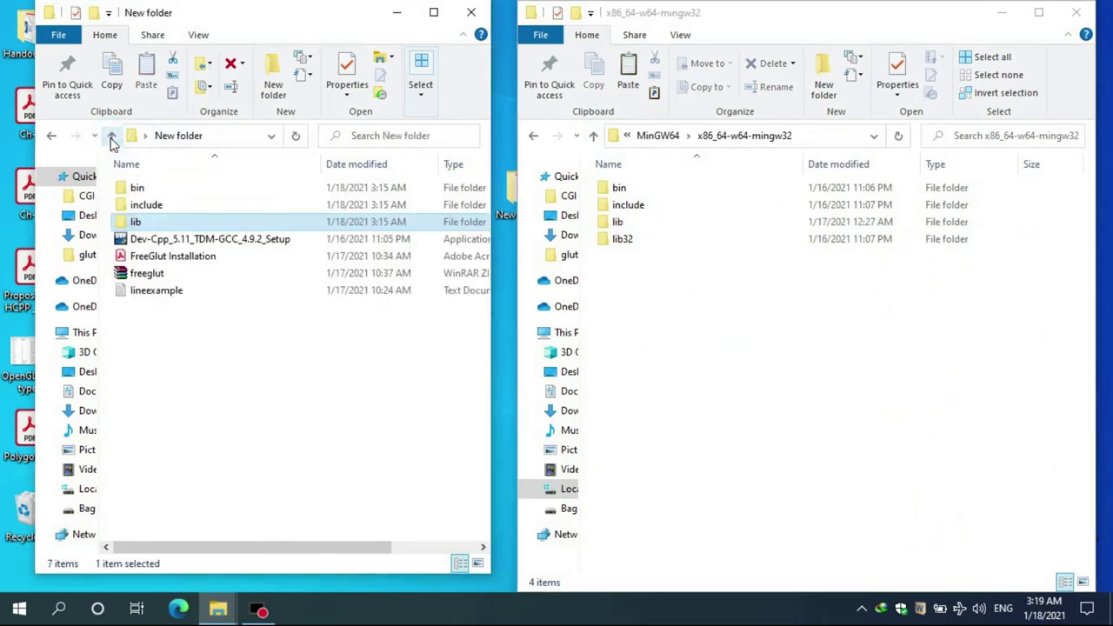
pyautogui.doubleClick(142, 188)
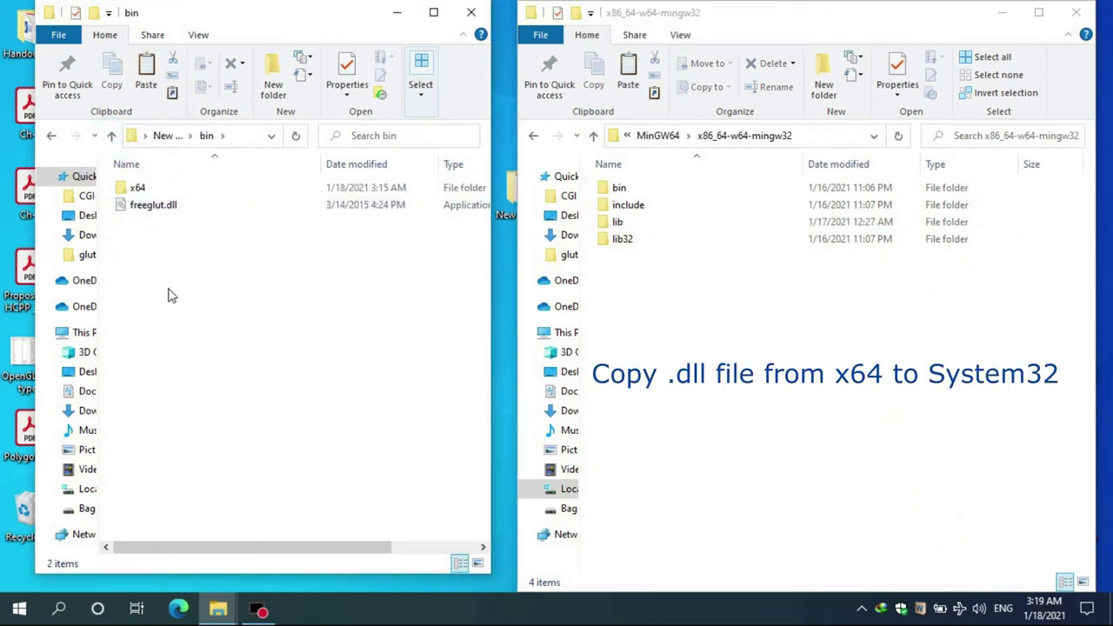
pyautogui.click(189, 193)
pyautogui.doubleClick(189, 193)
pyautogui.click(178, 191)
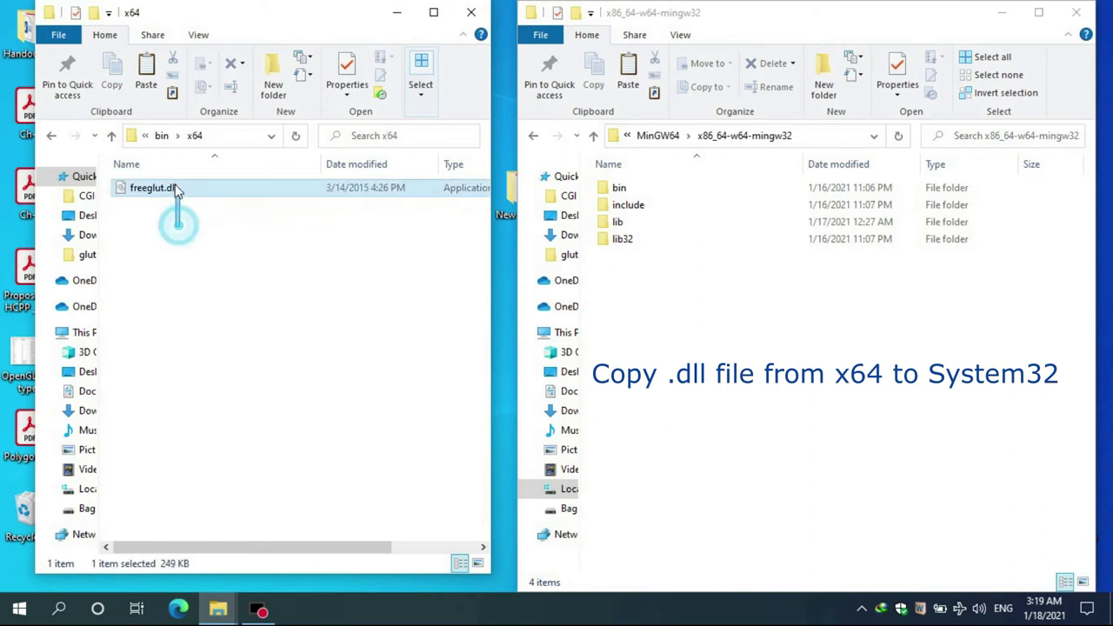
pyautogui.rightClick(175, 184)
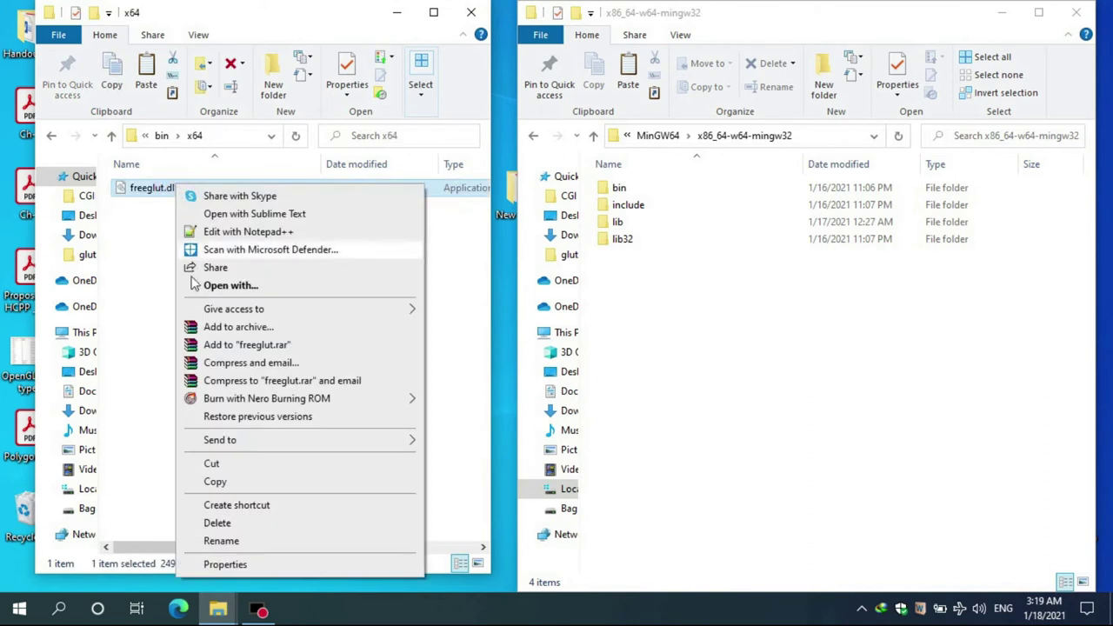
pyautogui.click(238, 480)
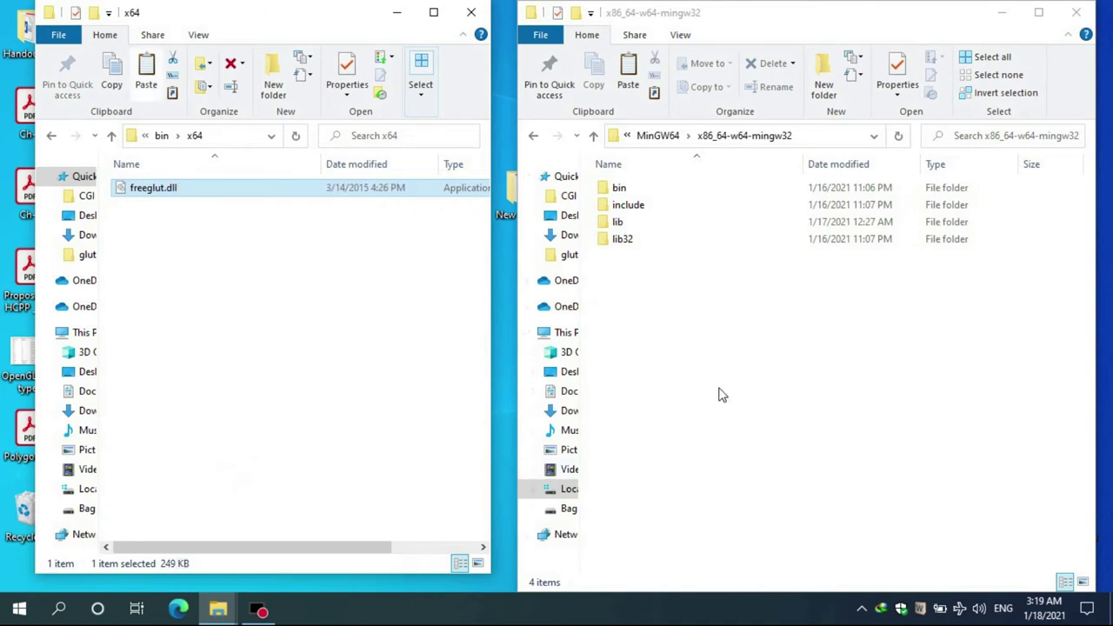
# Step: Open C:\Windows\System32 in the window showing the Dev-Cpp folders
pyautogui.click(593, 136)
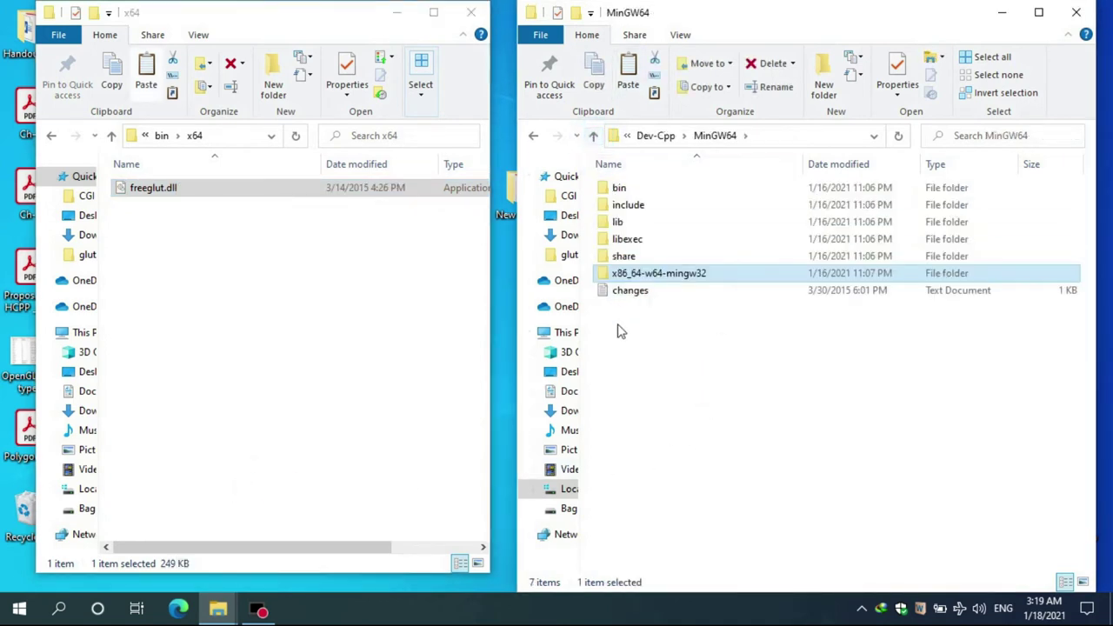
pyautogui.click(569, 489)
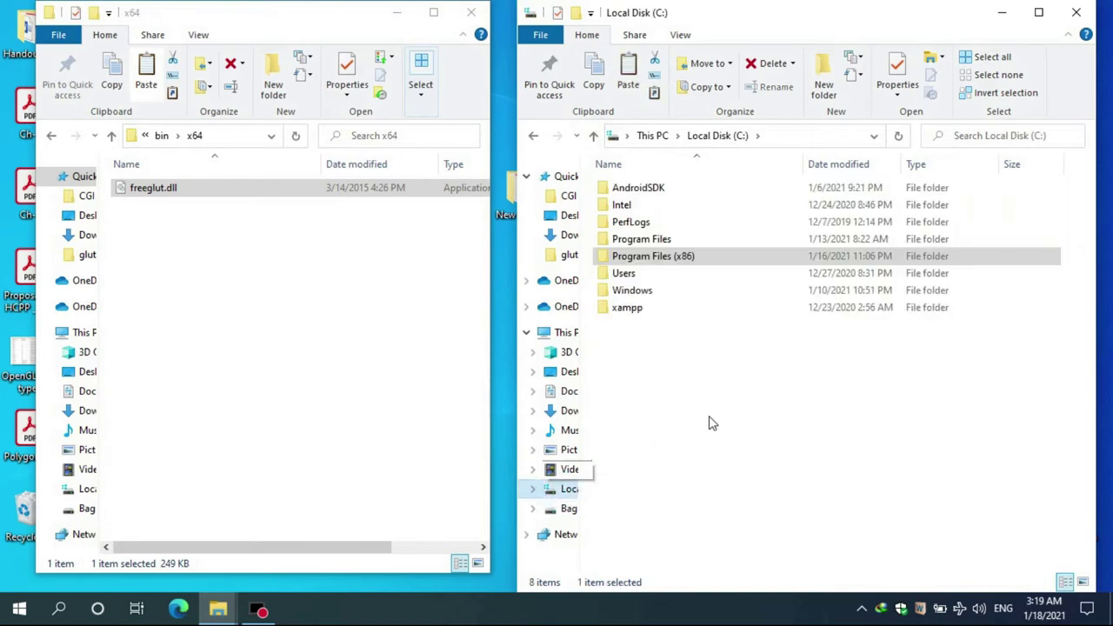
pyautogui.doubleClick(643, 292)
pyautogui.scroll(-6, 770, 340)
pyautogui.click(772, 346)
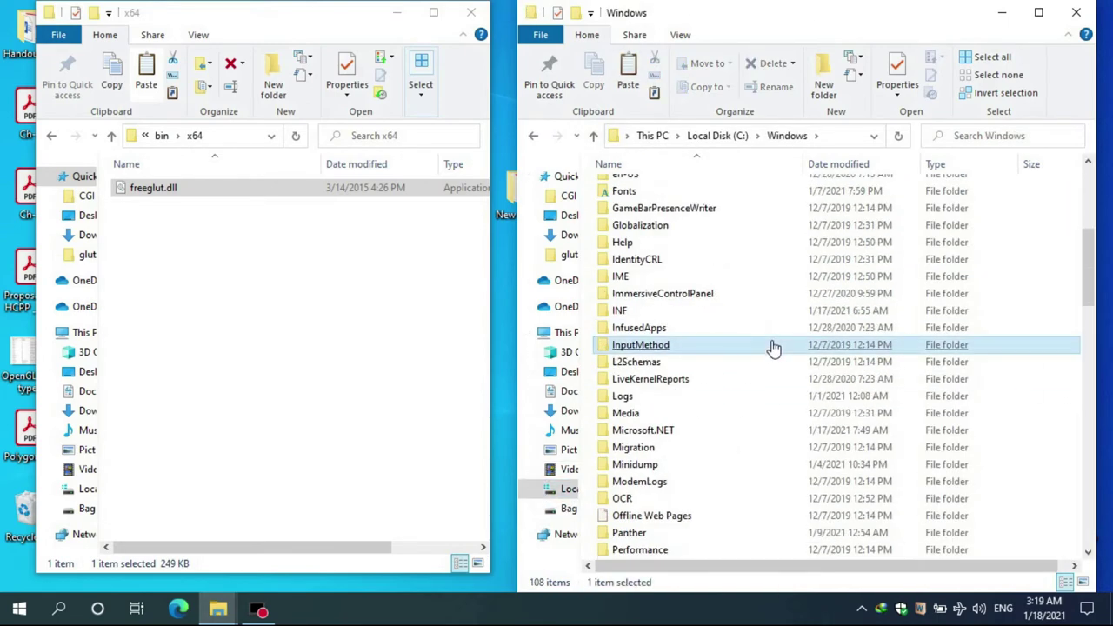
pyautogui.scroll(-10, 698, 408)
pyautogui.click(656, 398)
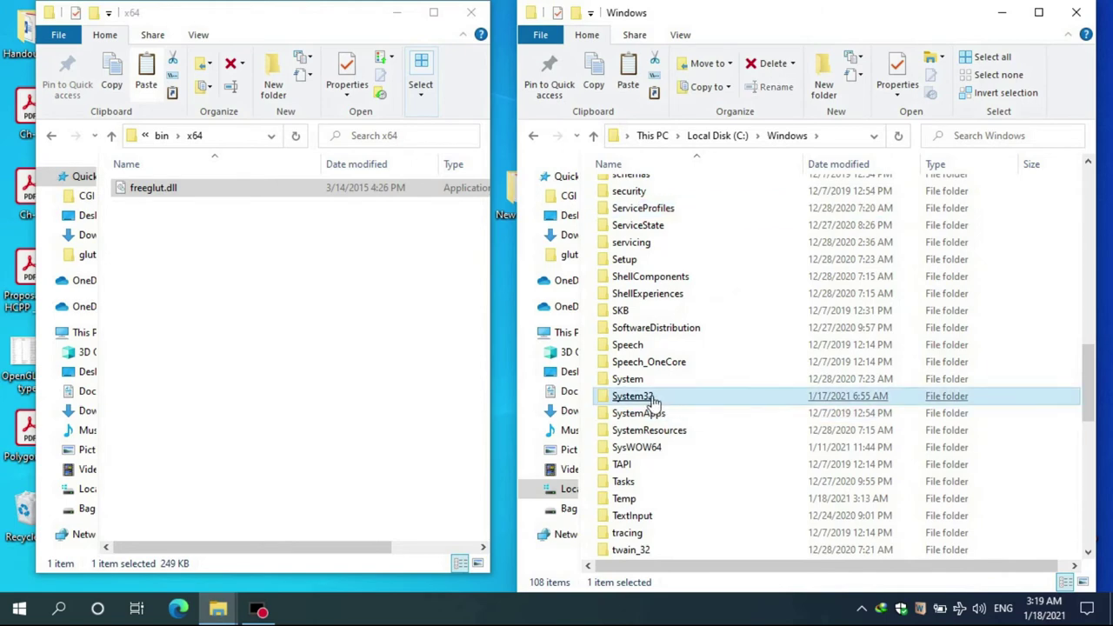
pyautogui.doubleClick(753, 400)
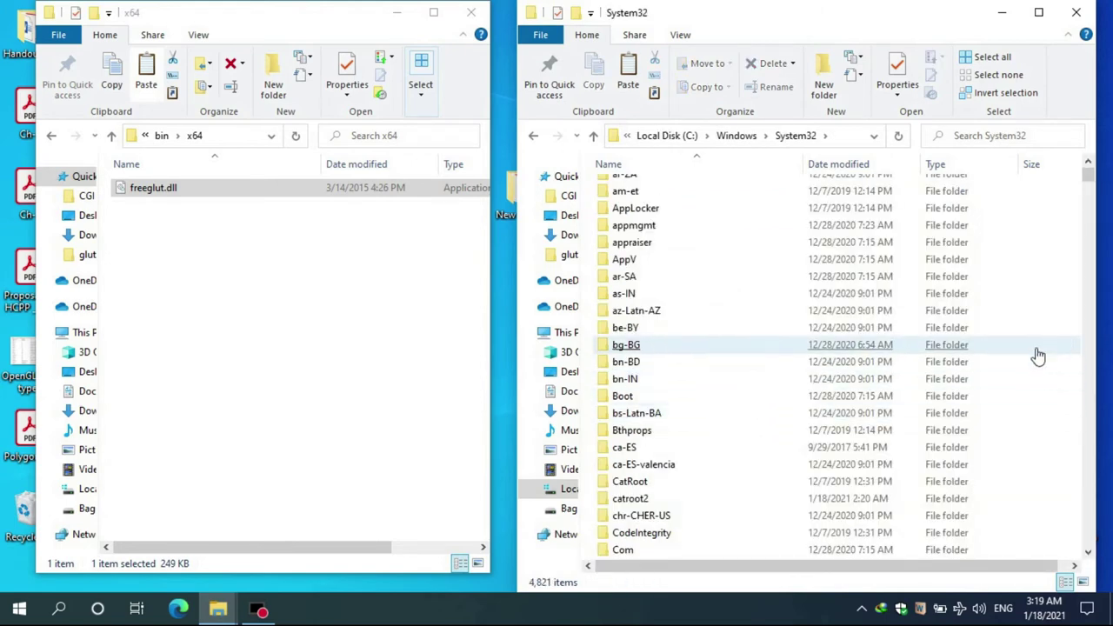
# Step: Paste freeglut.dll into System32, replacing the existing file, and minimize the System32 window
pyautogui.rightClick(1071, 377)
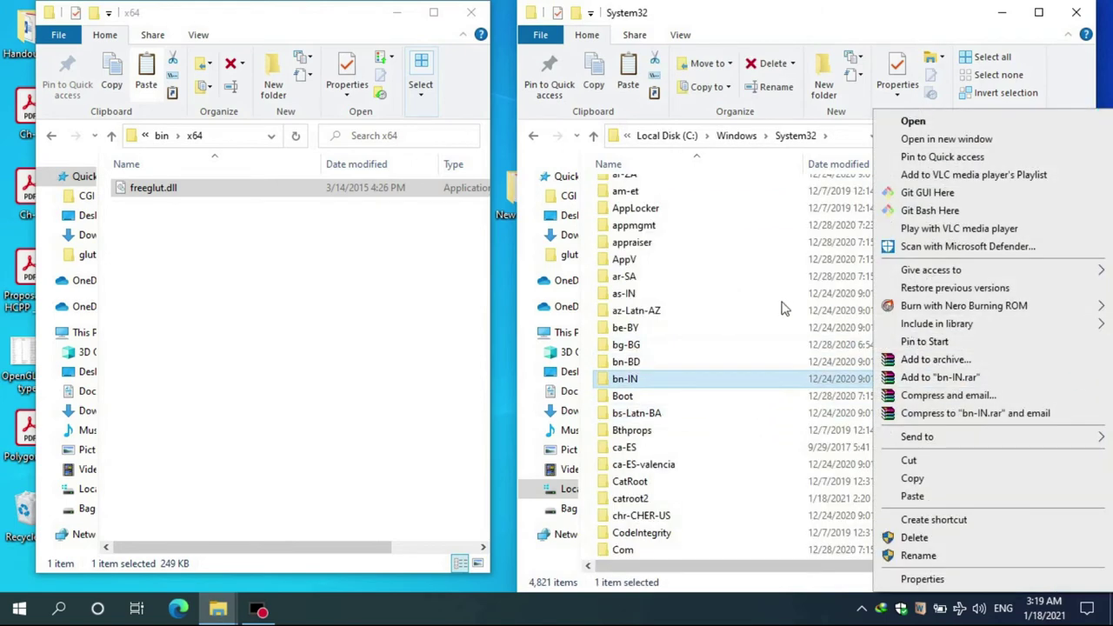
pyautogui.rightClick(780, 305)
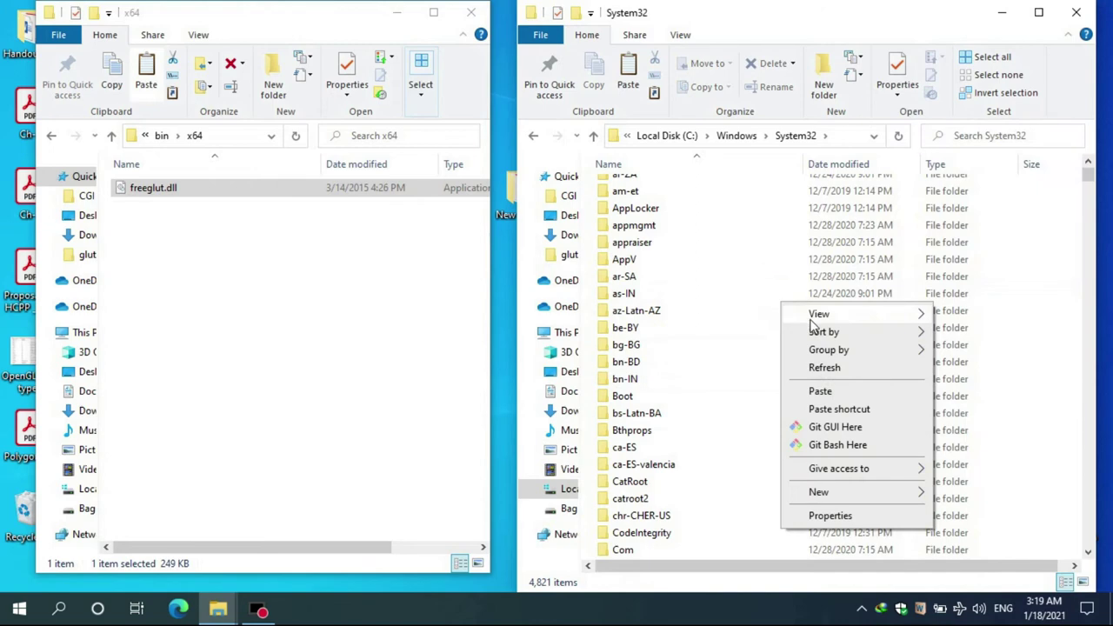
pyautogui.click(844, 392)
pyautogui.click(512, 174)
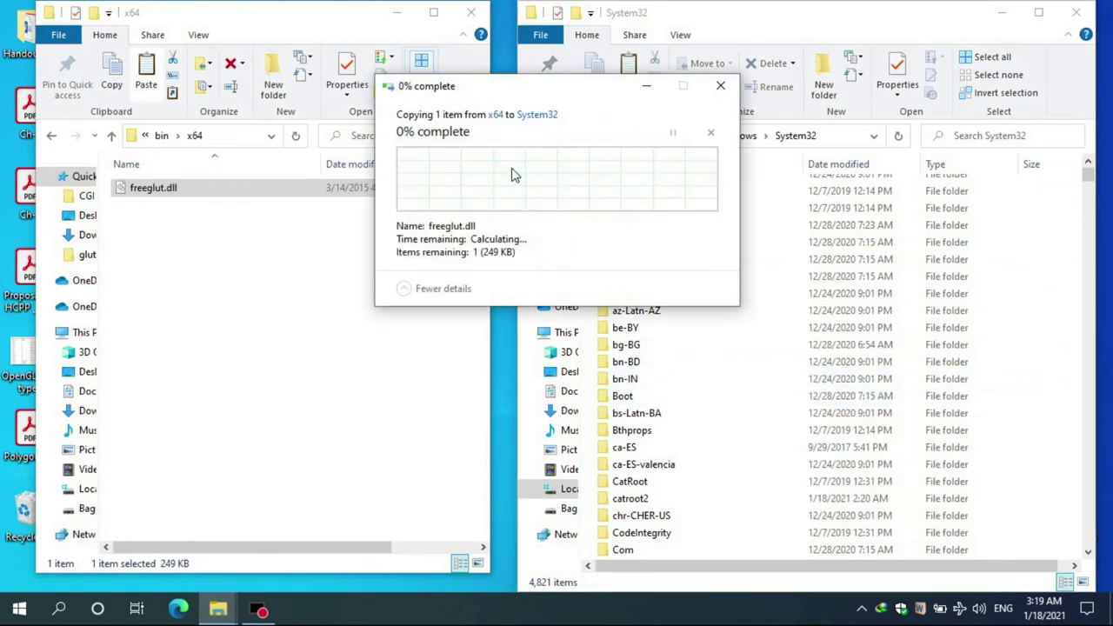
pyautogui.click(511, 194)
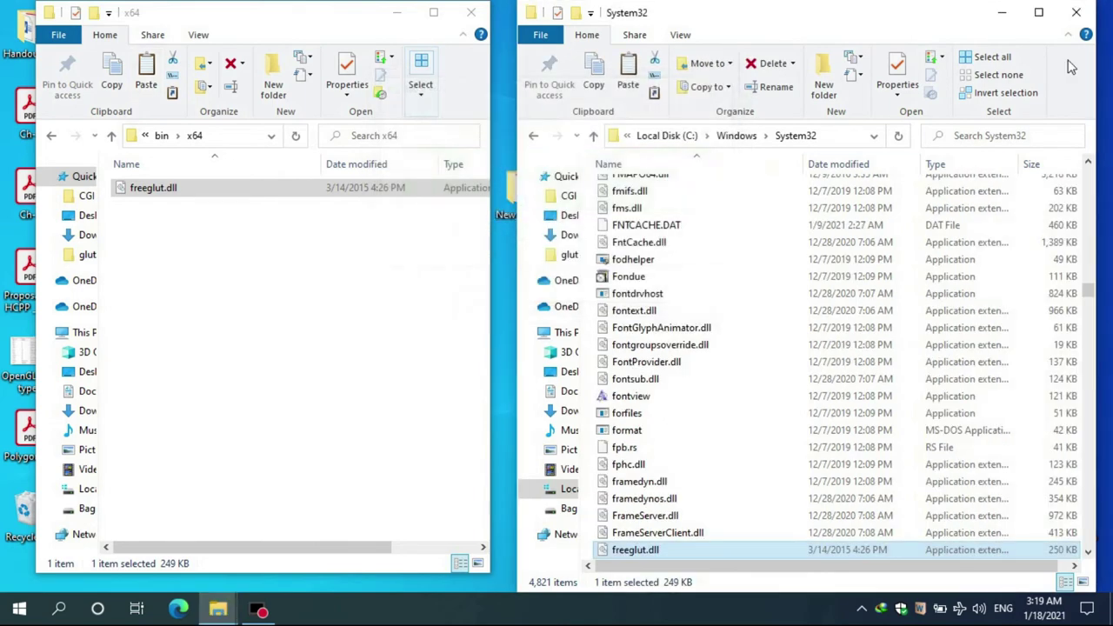
pyautogui.click(1042, 18)
pyautogui.click(1013, 9)
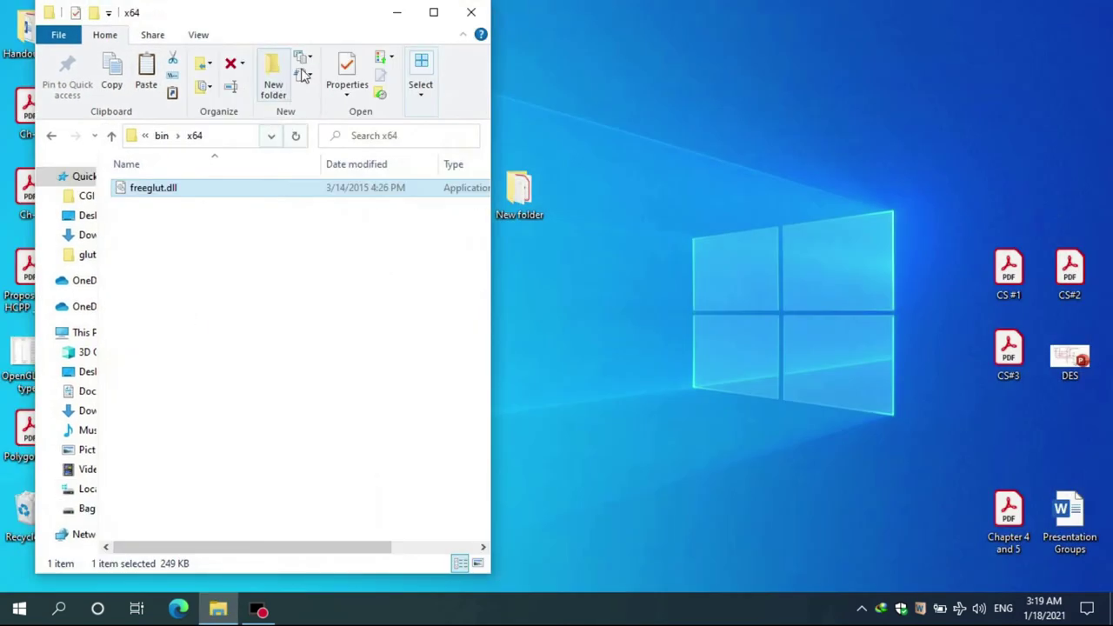
# Step: Return to New folder in the maximized source window and view the code in the lineexample text file
pyautogui.click(433, 13)
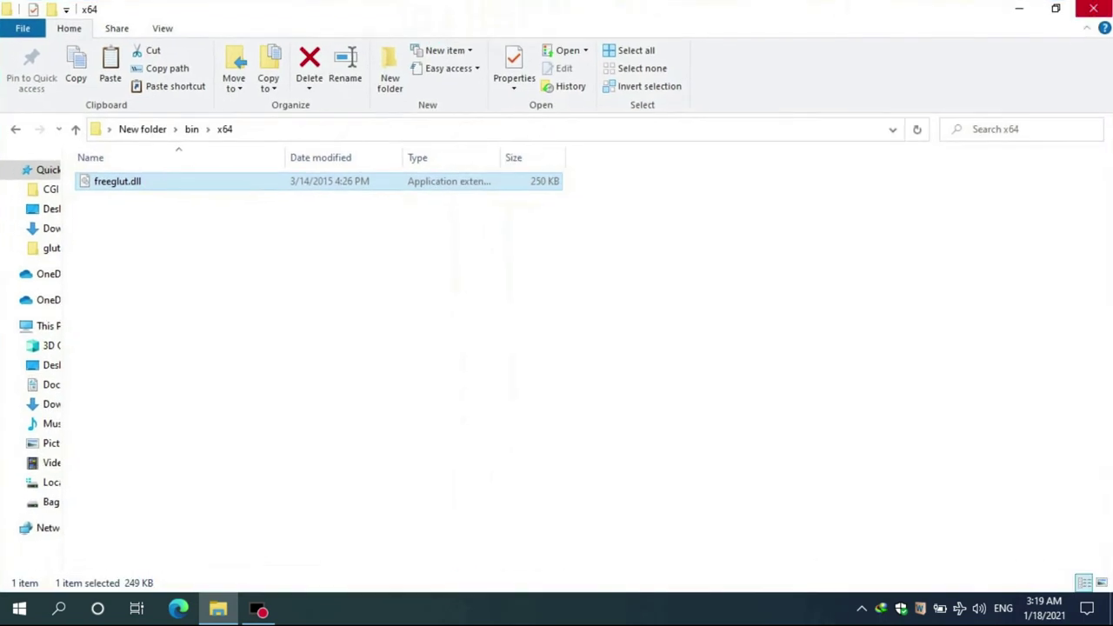
pyautogui.click(74, 132)
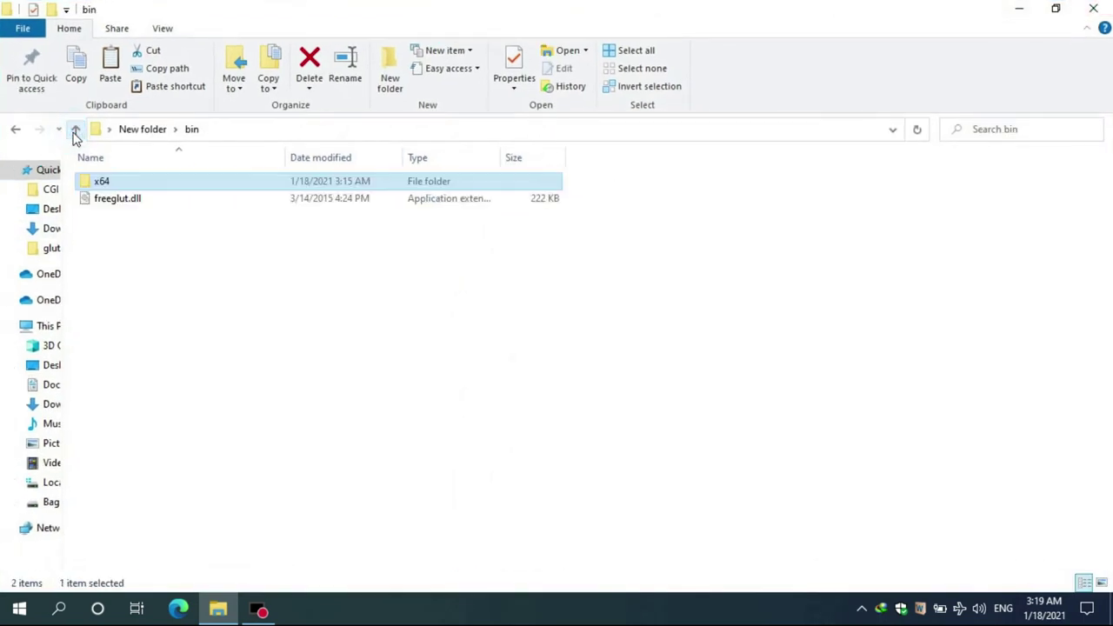
pyautogui.click(75, 132)
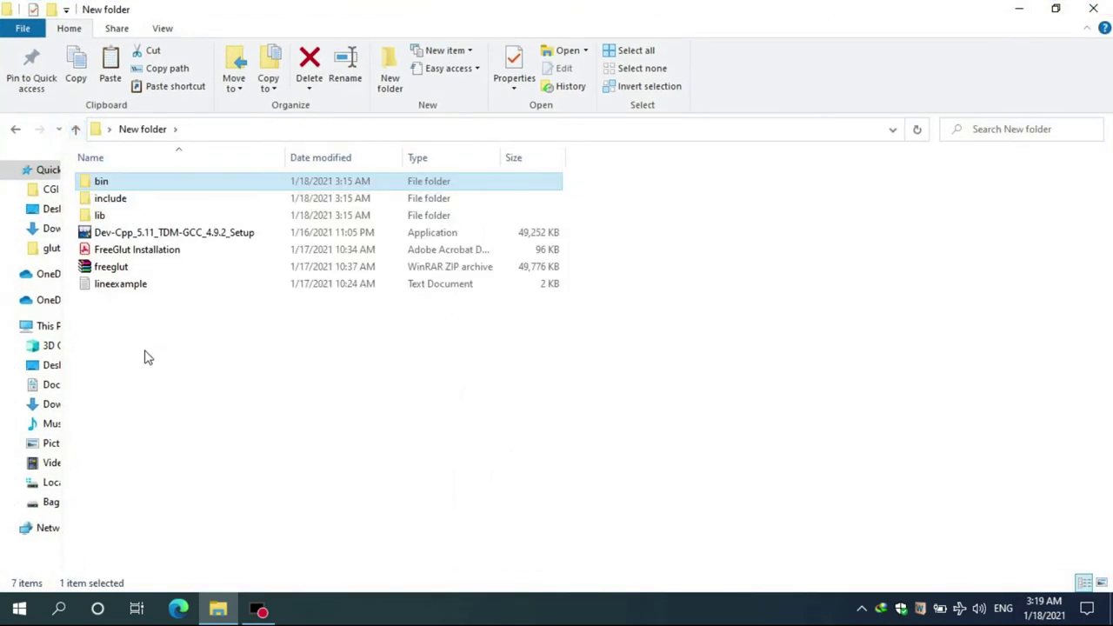
pyautogui.doubleClick(122, 285)
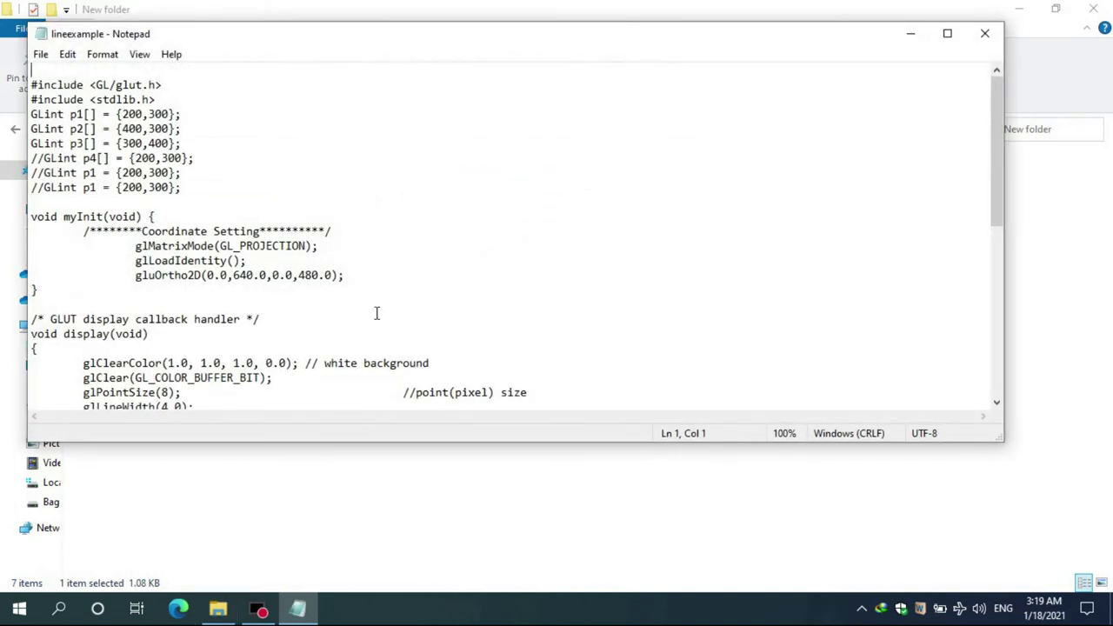
pyautogui.click(984, 35)
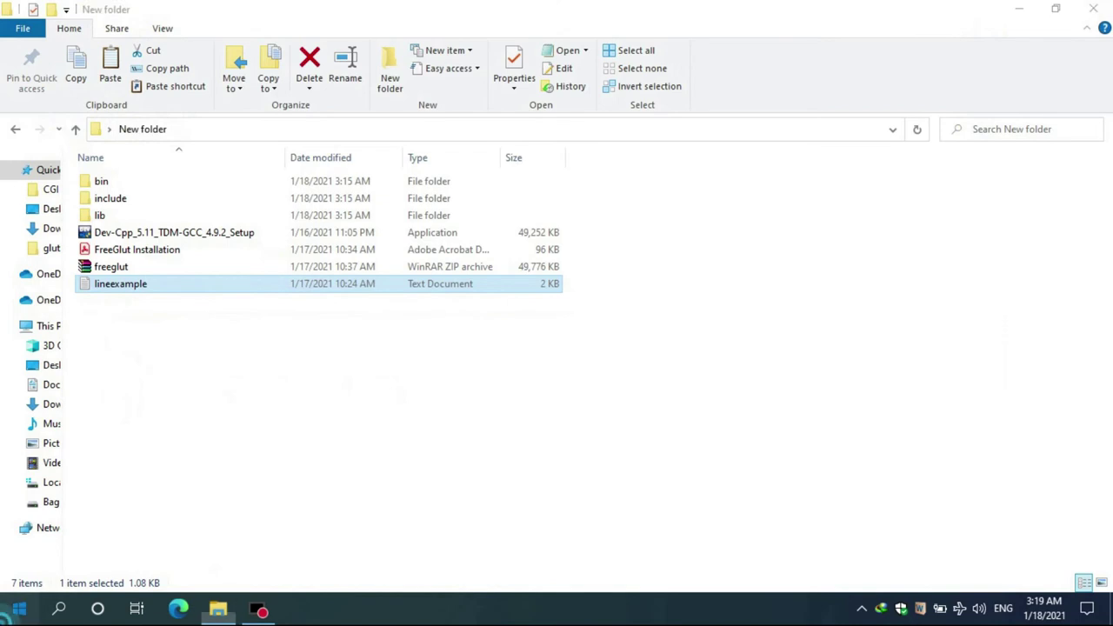
# Step: Launch Dev-C++ and complete its first-time configuration with English (Original), Consolas font, Classic Plus colors and New Look icons
pyautogui.click(19, 608)
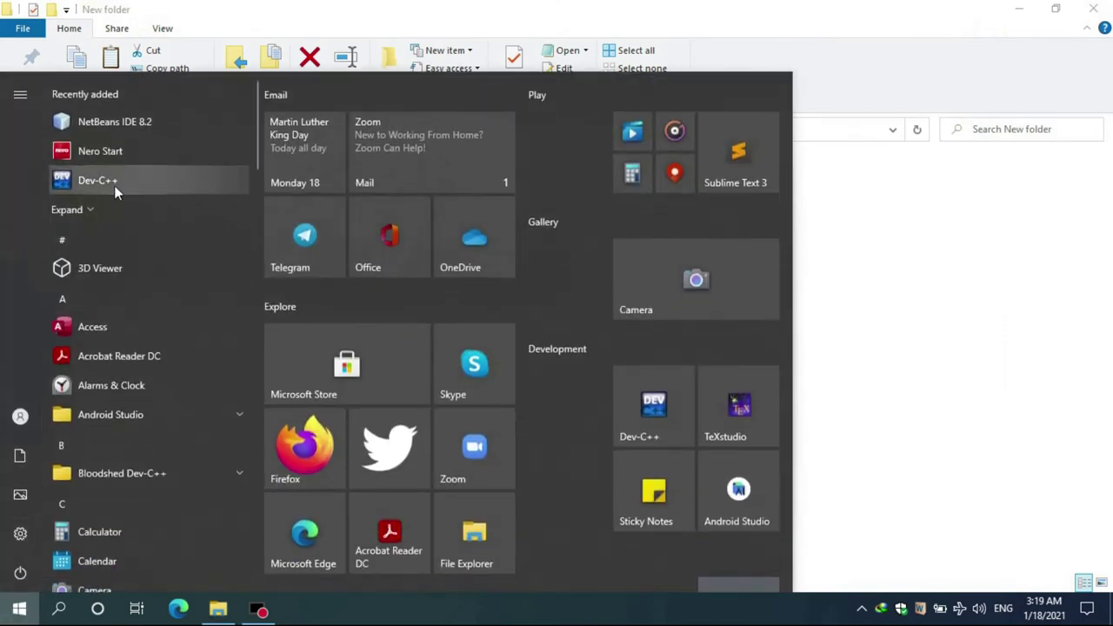
pyautogui.click(691, 522)
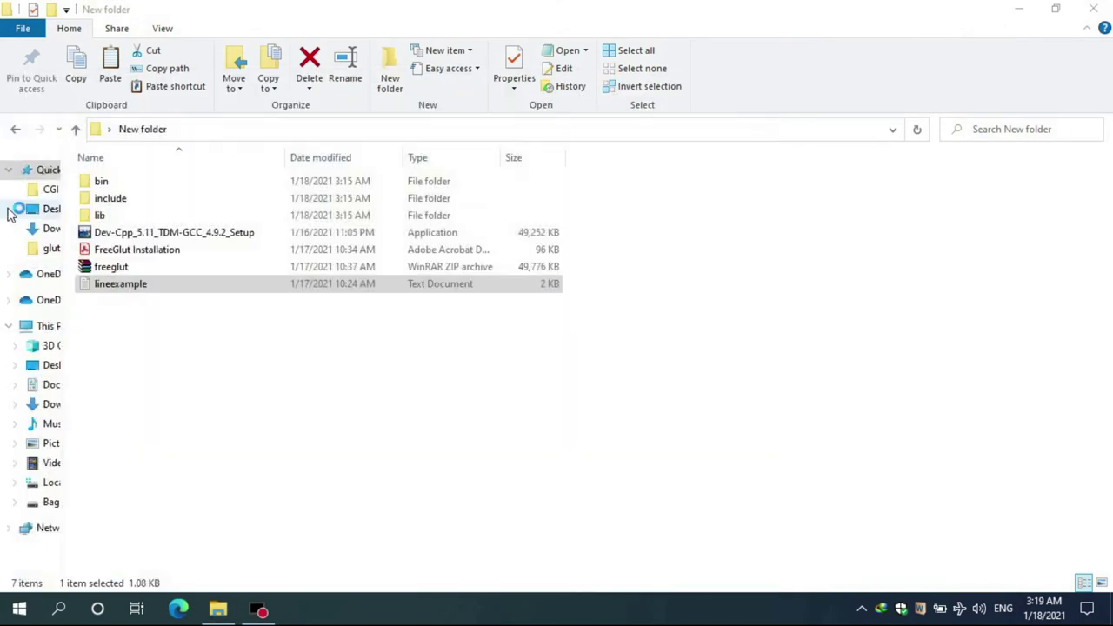
pyautogui.click(368, 427)
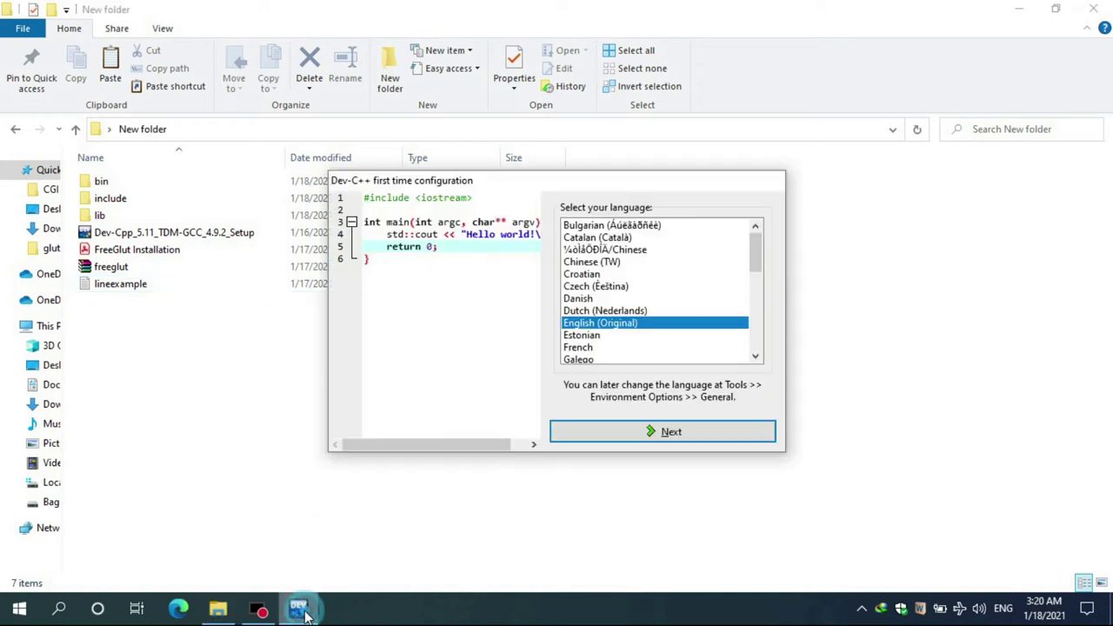
pyautogui.click(636, 431)
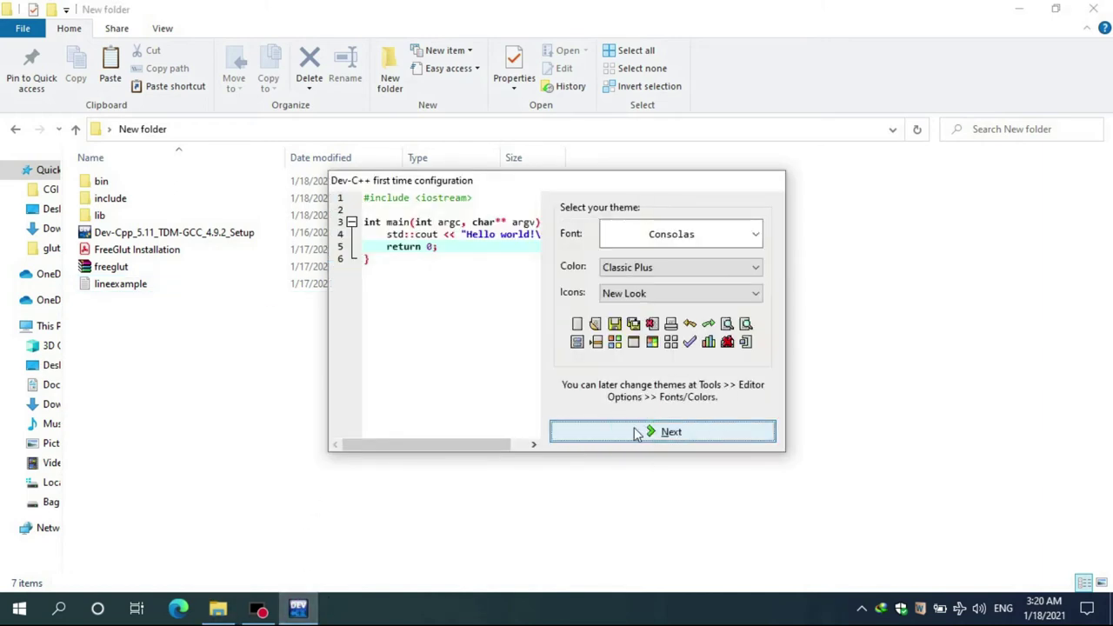
pyautogui.click(635, 432)
pyautogui.click(636, 432)
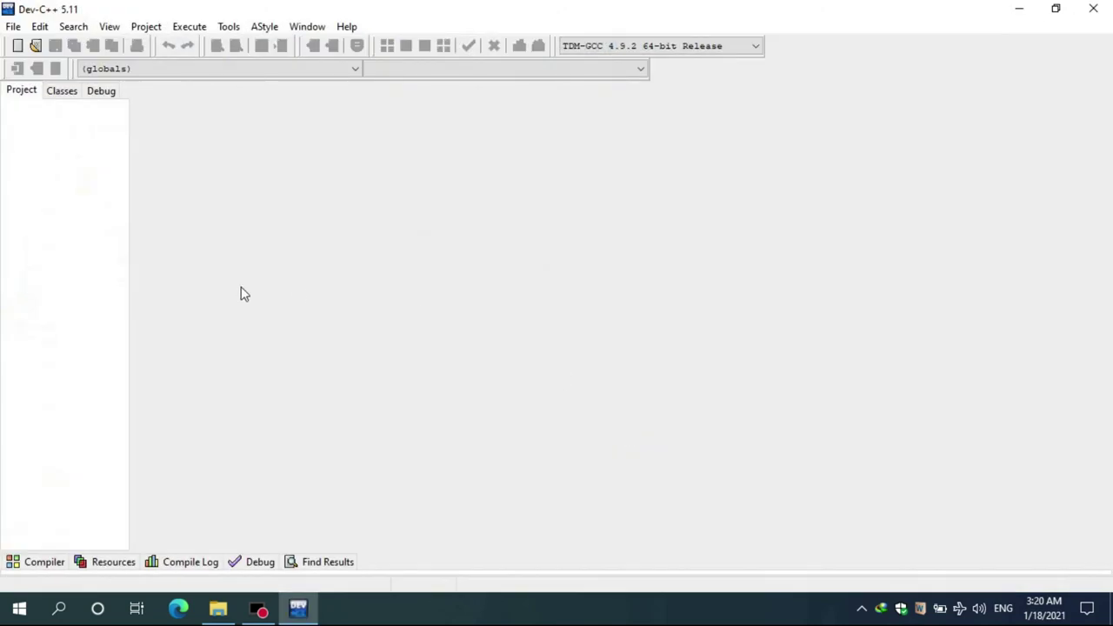
# Step: Create a new C++ console application project named Project 01
pyautogui.click(11, 29)
pyautogui.moveTo(57, 45)
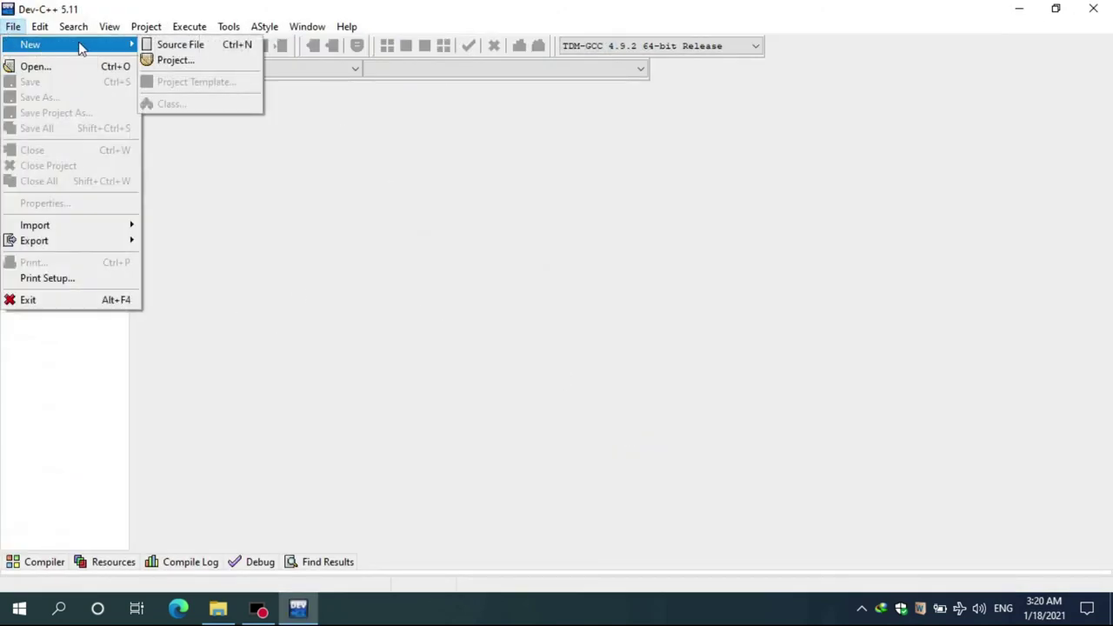
pyautogui.click(176, 61)
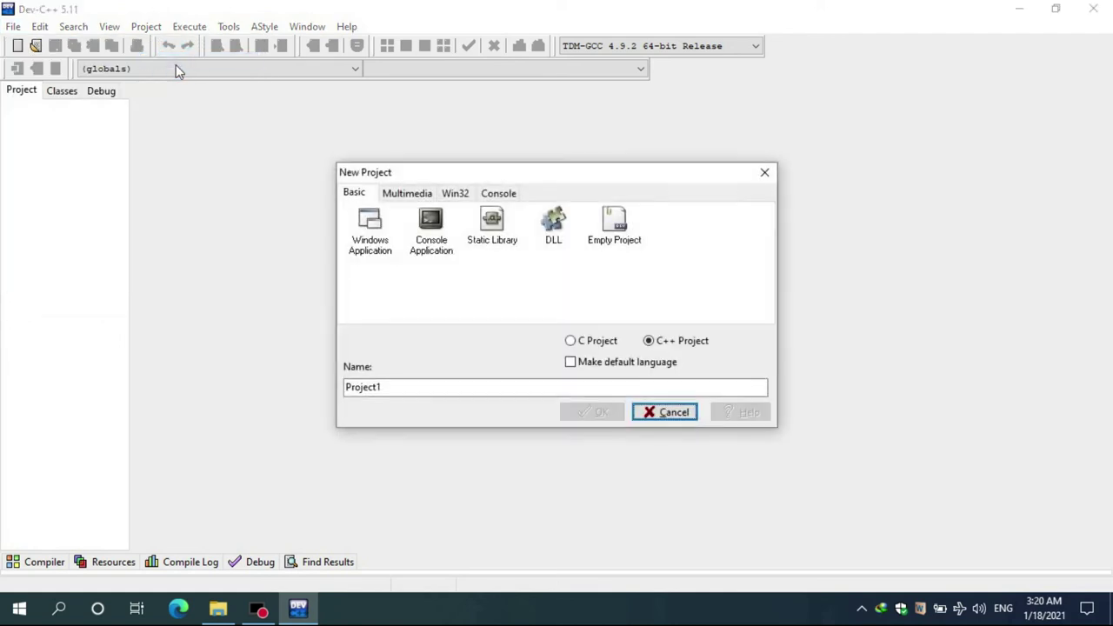
pyautogui.click(432, 227)
pyautogui.click(393, 387)
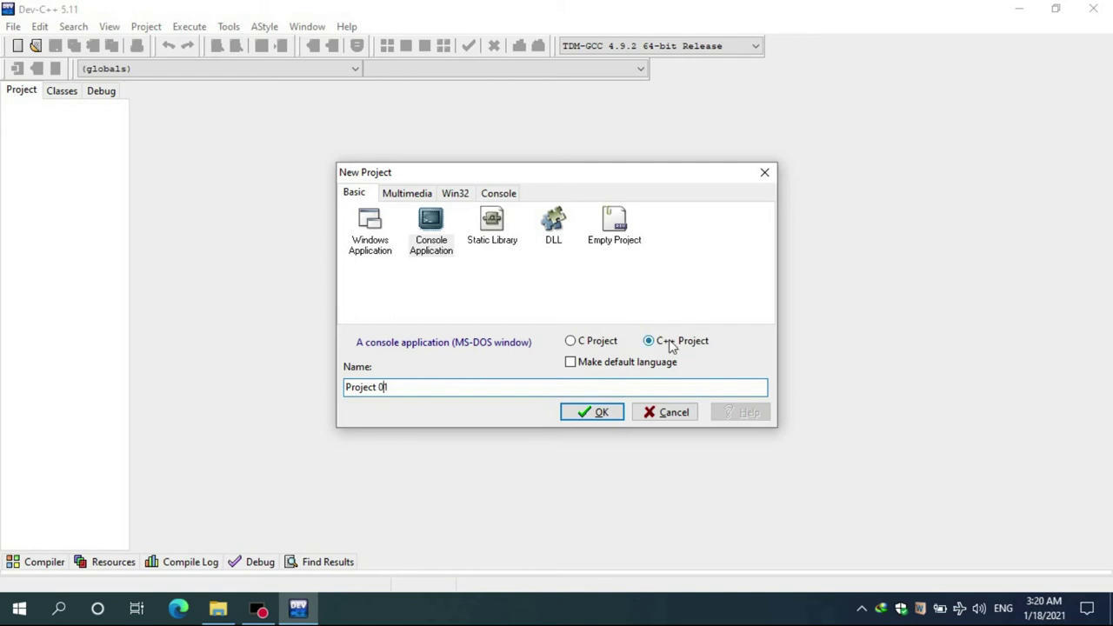
pyautogui.click(588, 412)
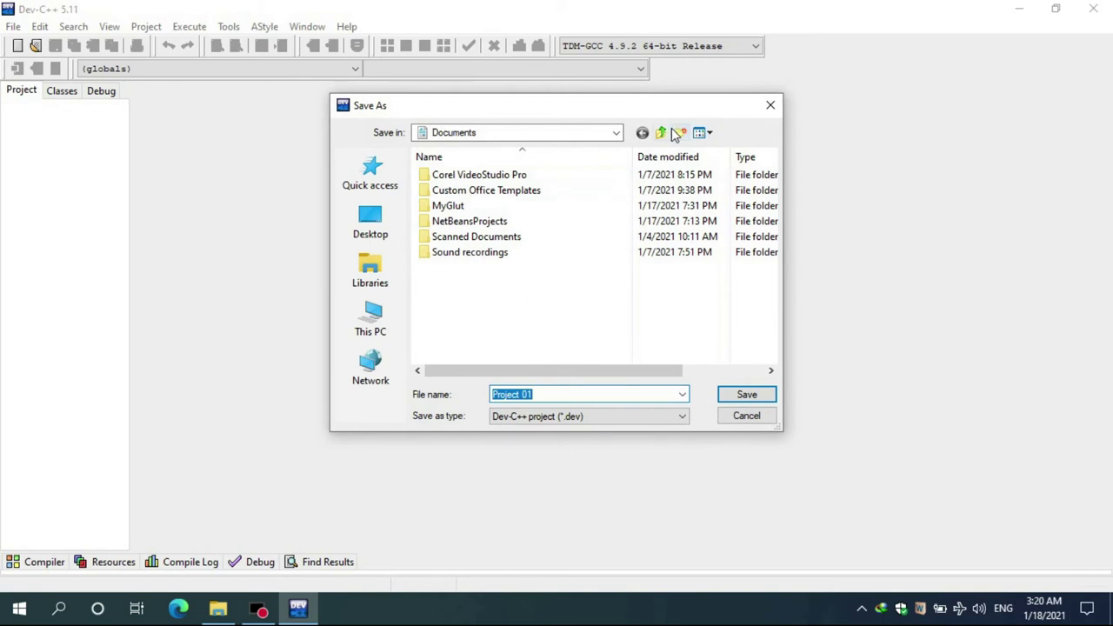
# Step: Save the project file as Project 01 in a new Desktop folder named Sample
pyautogui.click(388, 222)
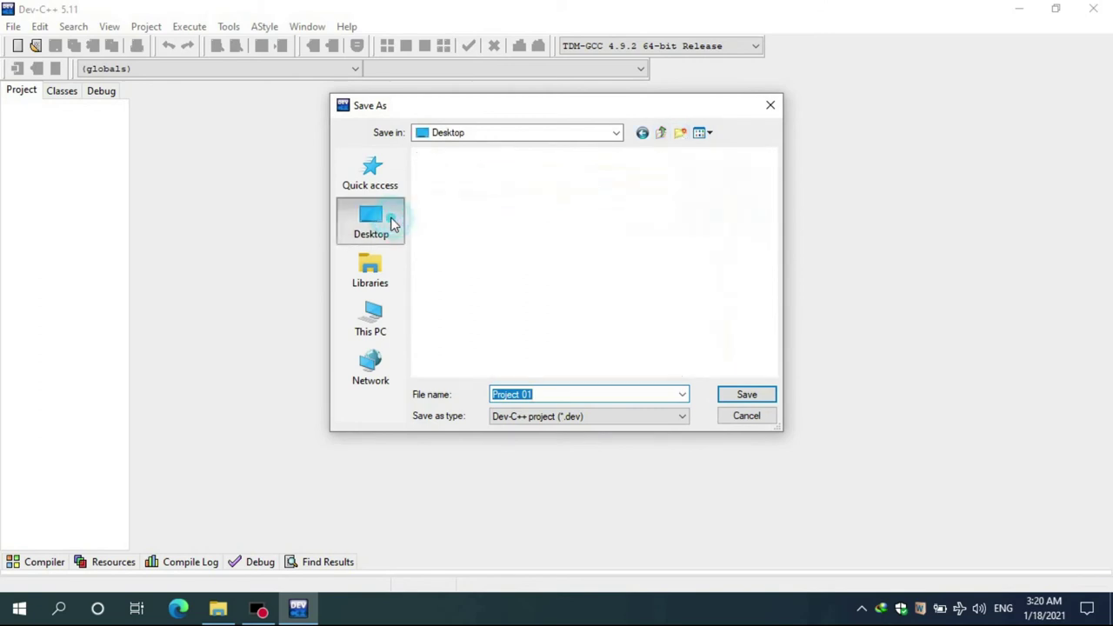
pyautogui.click(680, 132)
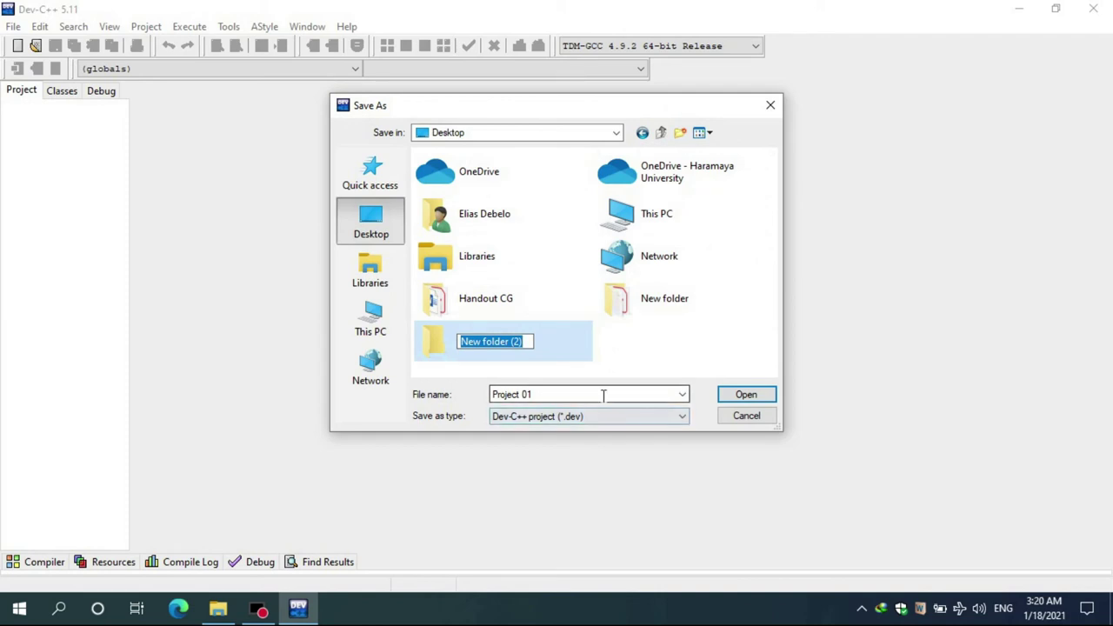
pyautogui.write('Sample')
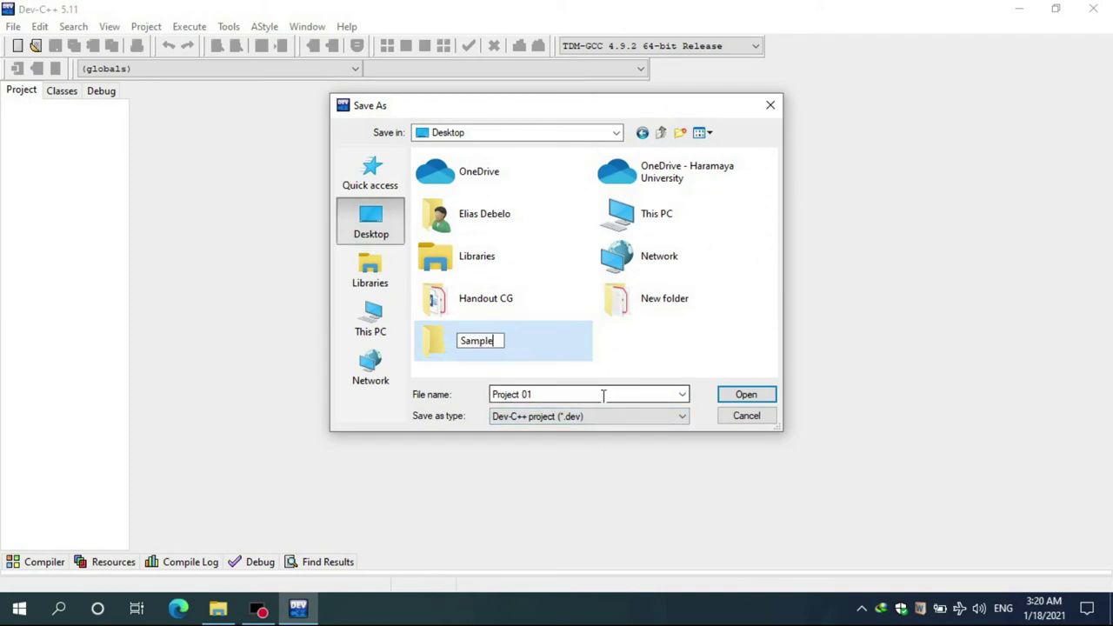
pyautogui.press('Return')
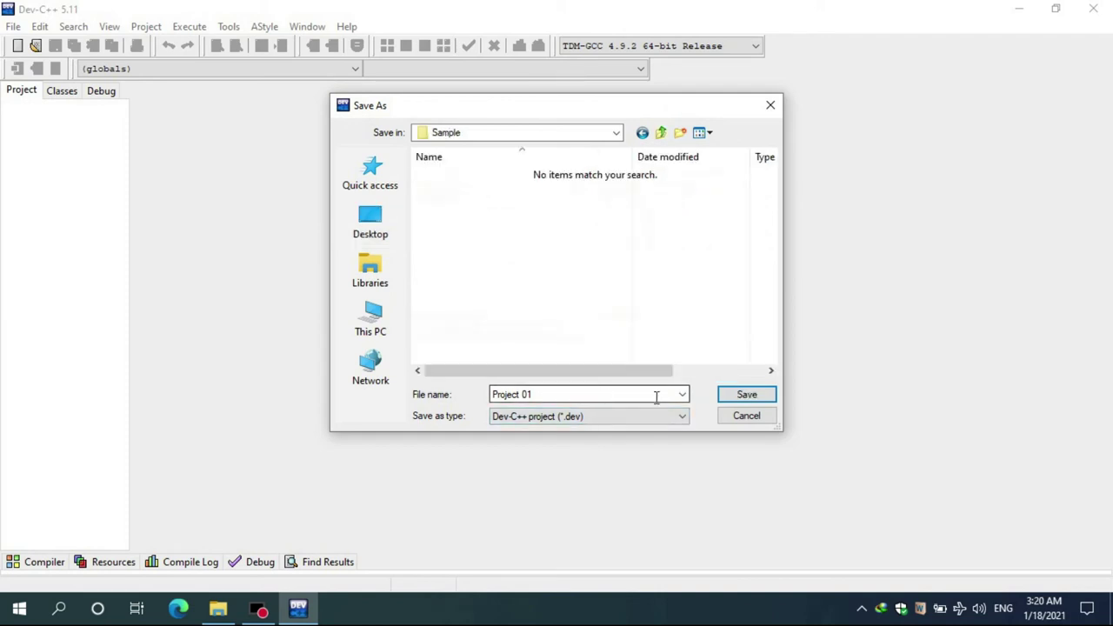
pyautogui.click(740, 392)
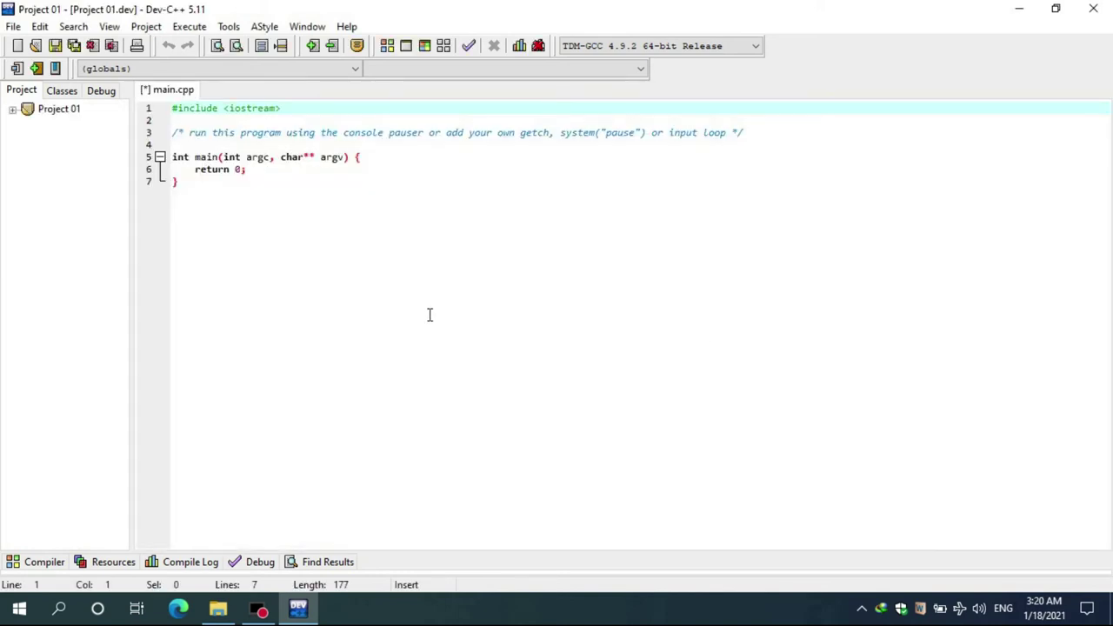
# Step: Expand Project 01 in the project tree and open the additional command line parameters in its project options
pyautogui.click(12, 108)
pyautogui.click(72, 126)
pyautogui.click(70, 129)
pyautogui.rightClick(59, 110)
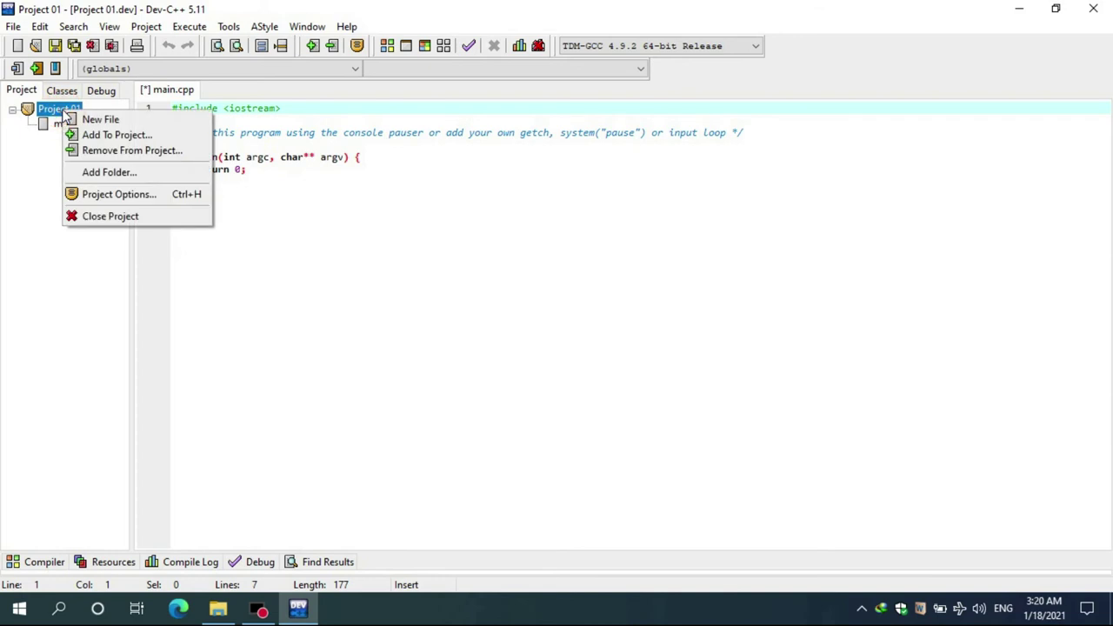
pyautogui.click(146, 196)
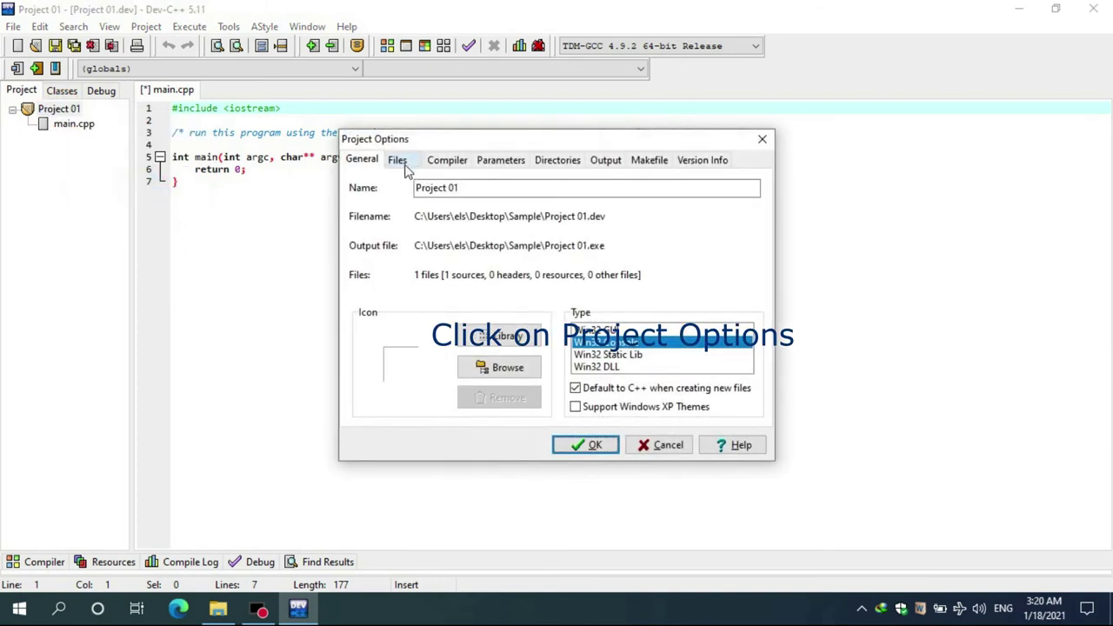
pyautogui.click(400, 164)
pyautogui.click(485, 160)
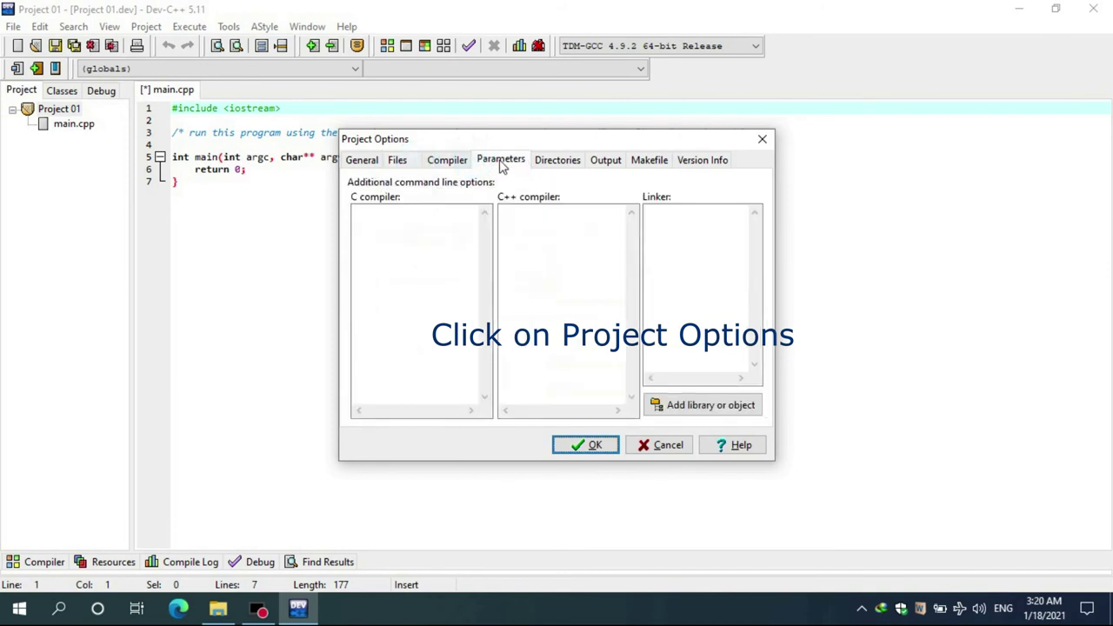
# Step: Add the linker options -lopengl32, -lfreeglut and -lglu32 on separate lines and apply the project options
pyautogui.click(525, 218)
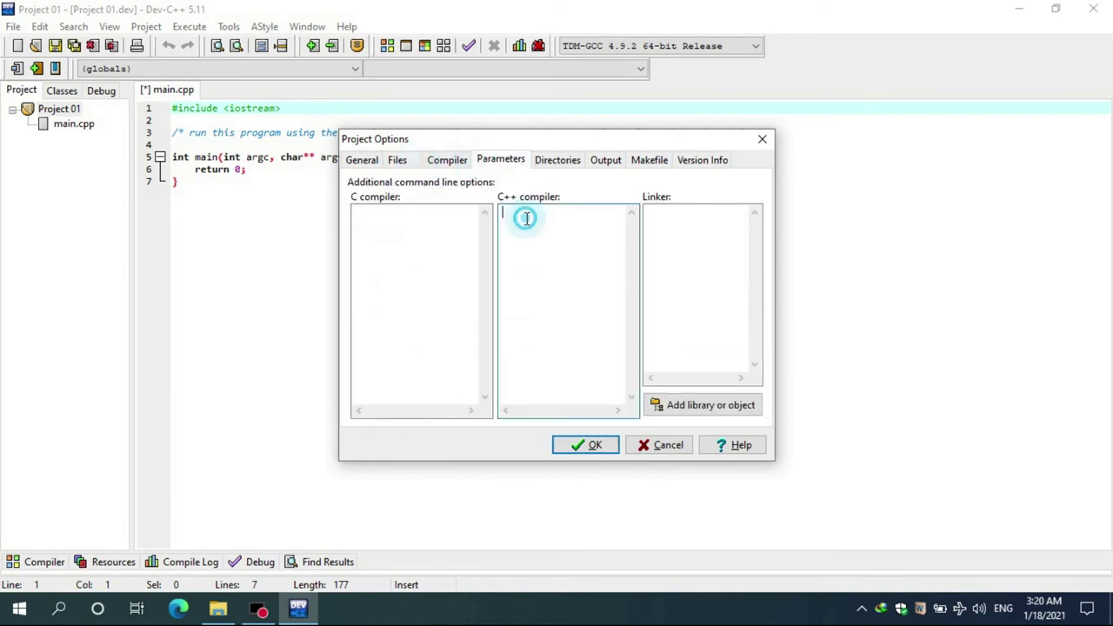
pyautogui.click(377, 246)
pyautogui.click(699, 224)
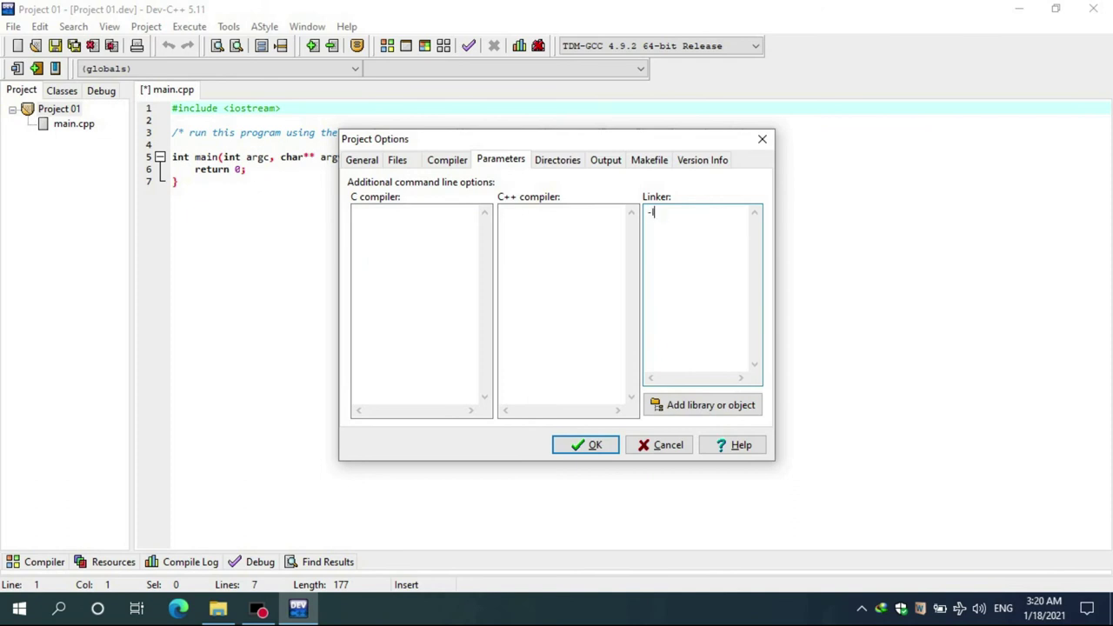
pyautogui.write('-lopengl32')
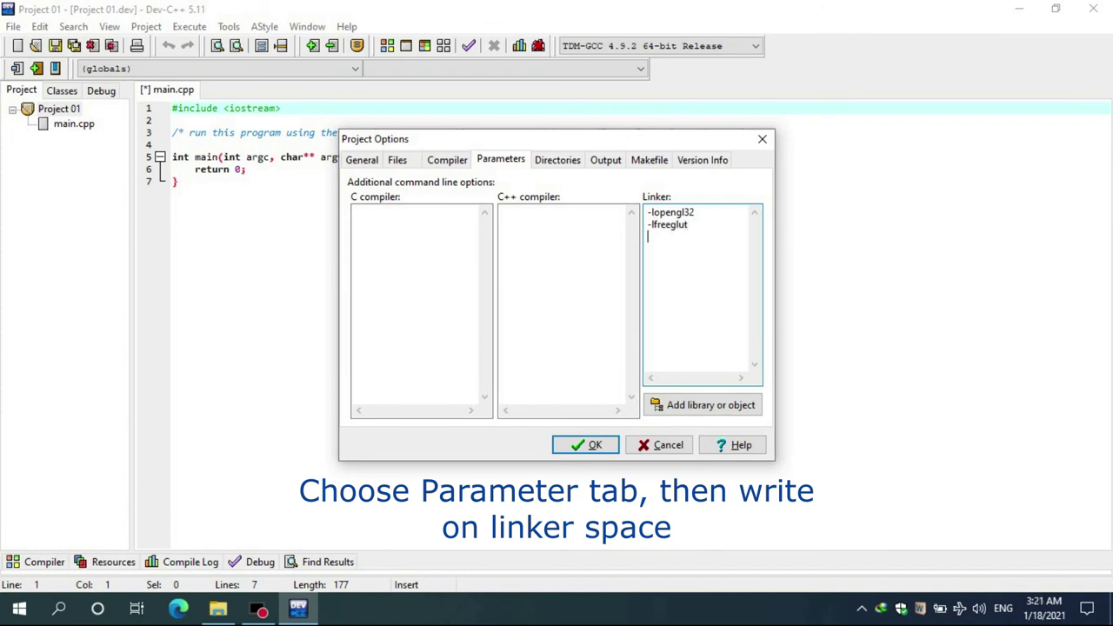
pyautogui.press('Return')
pyautogui.write('-lglu32')
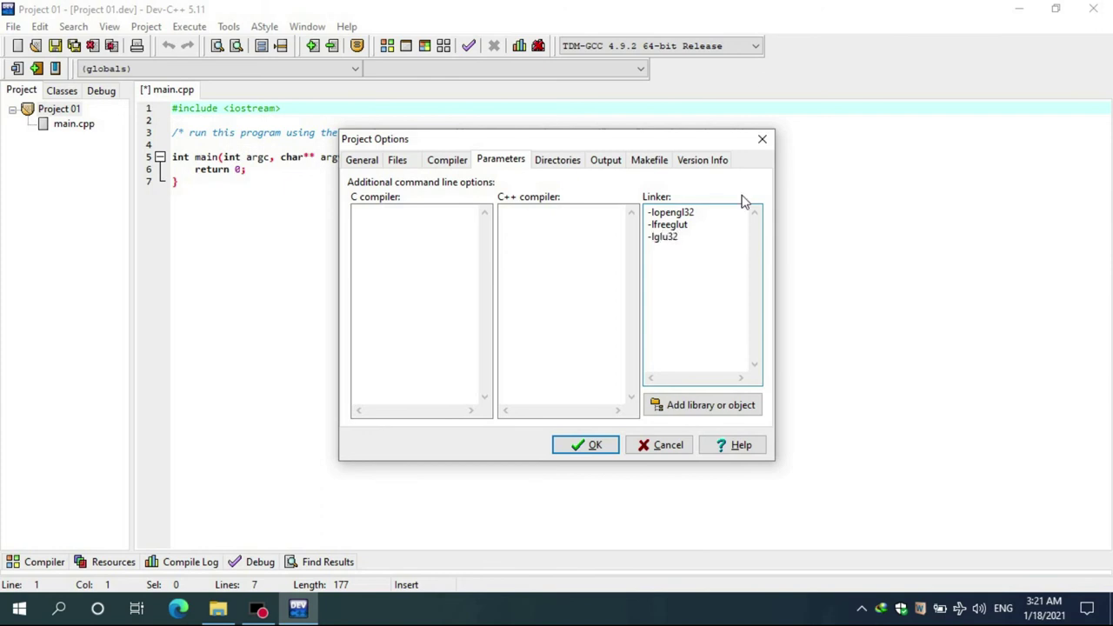
pyautogui.click(705, 218)
pyautogui.click(713, 218)
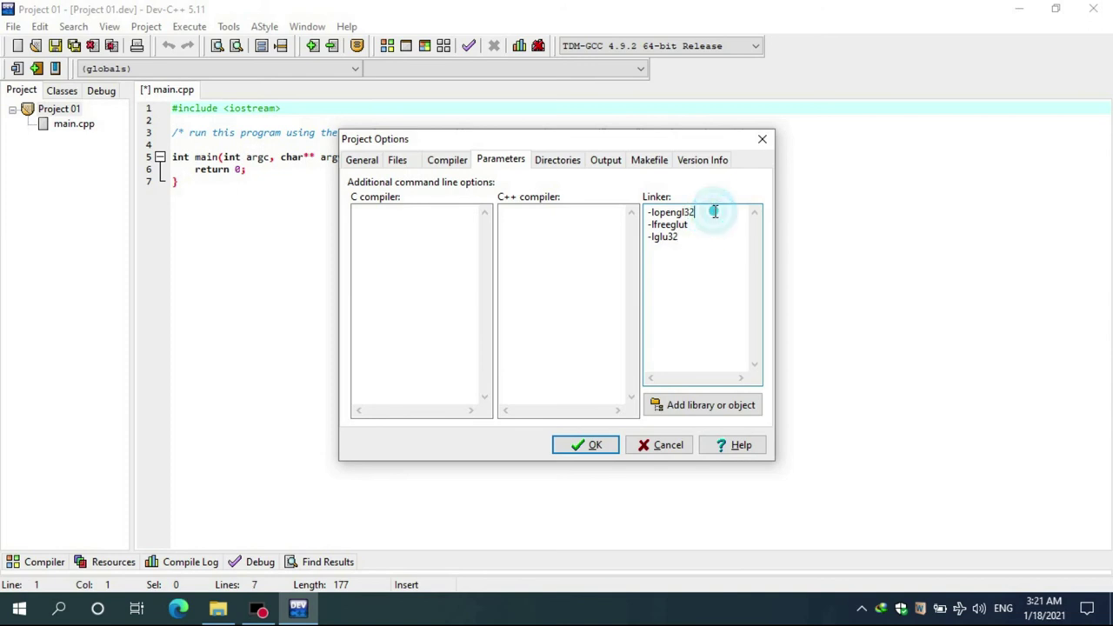
pyautogui.click(578, 446)
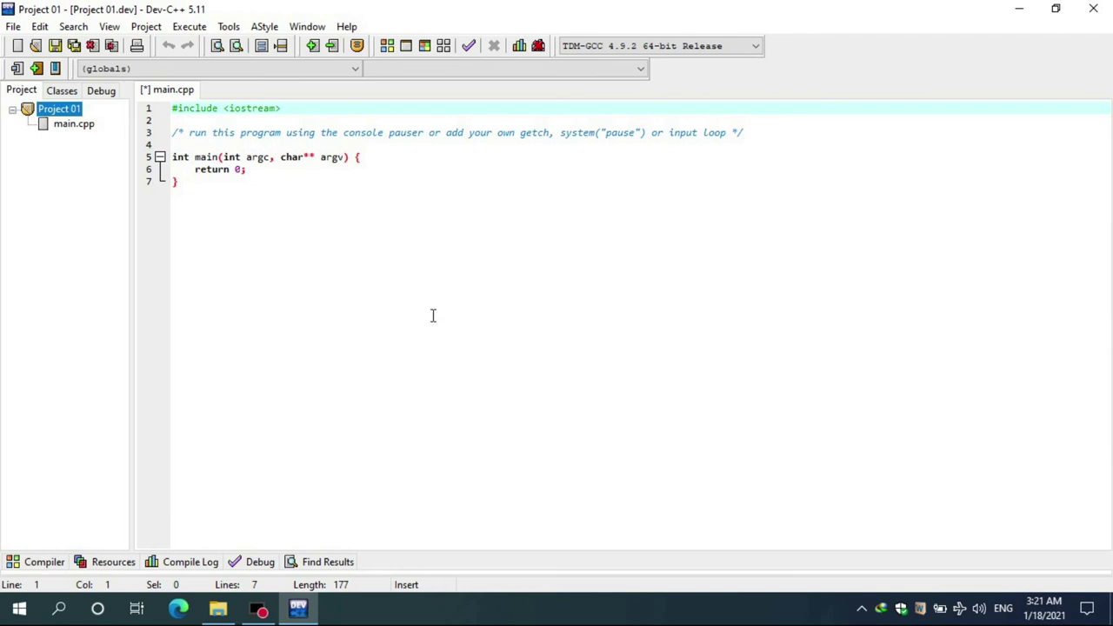
# Step: Switch to New folder in File Explorer, copy all the code from the lineexample text file, and close the file
pyautogui.click(218, 608)
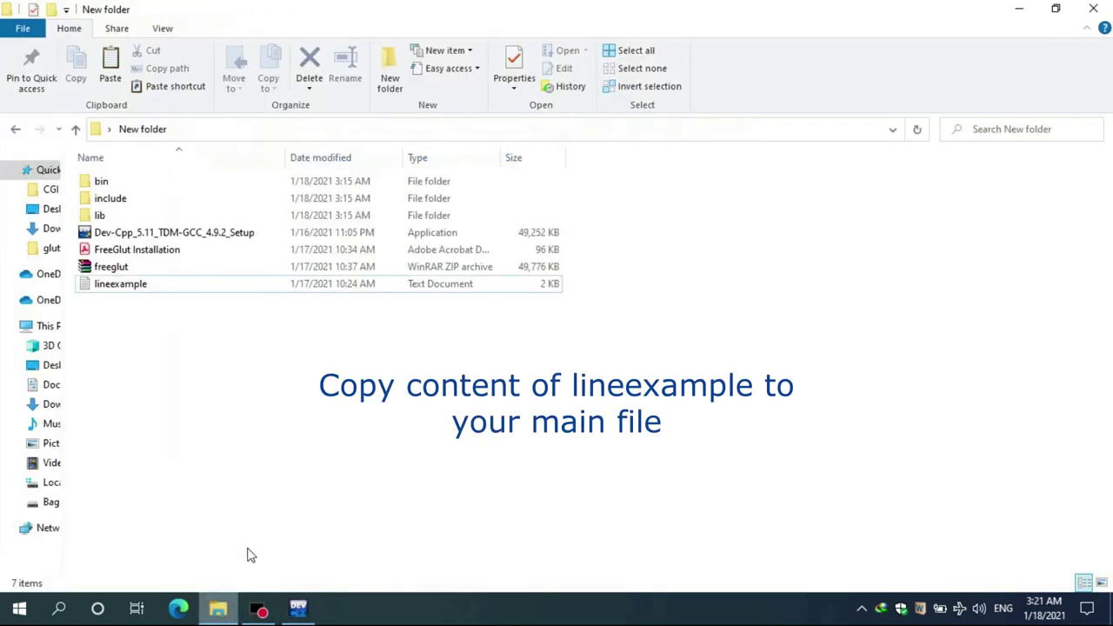
pyautogui.click(149, 286)
pyautogui.rightClick(216, 261)
pyautogui.click(265, 371)
pyautogui.rightClick(109, 153)
pyautogui.click(149, 201)
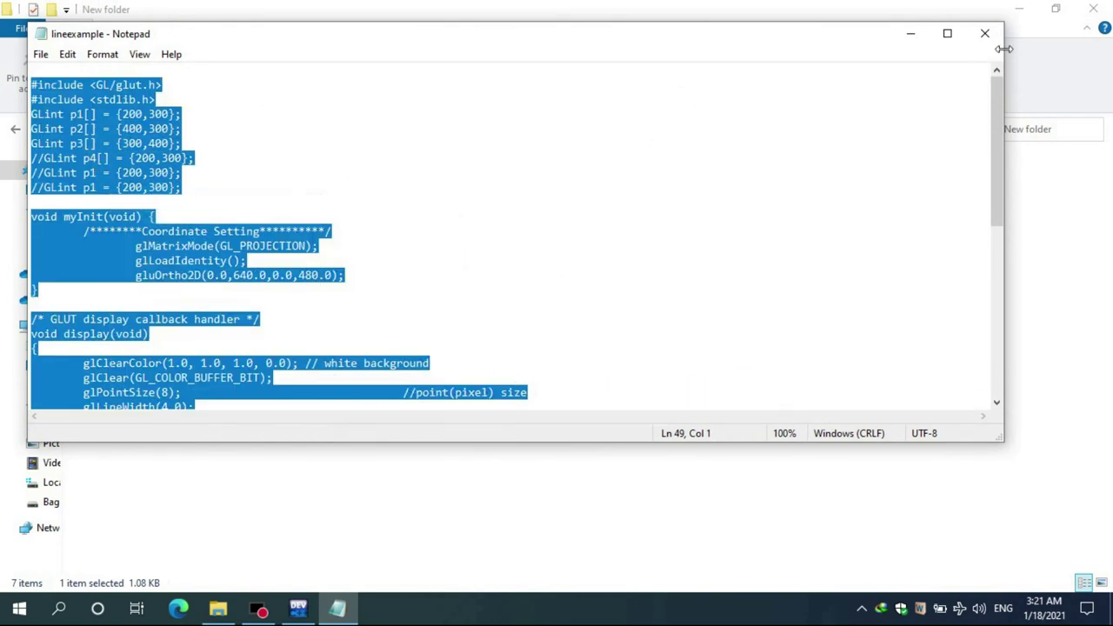
pyautogui.click(984, 33)
# Step: Return to Dev-C++ and replace all the code in main.cpp with the copied lineexample code
pyautogui.click(298, 608)
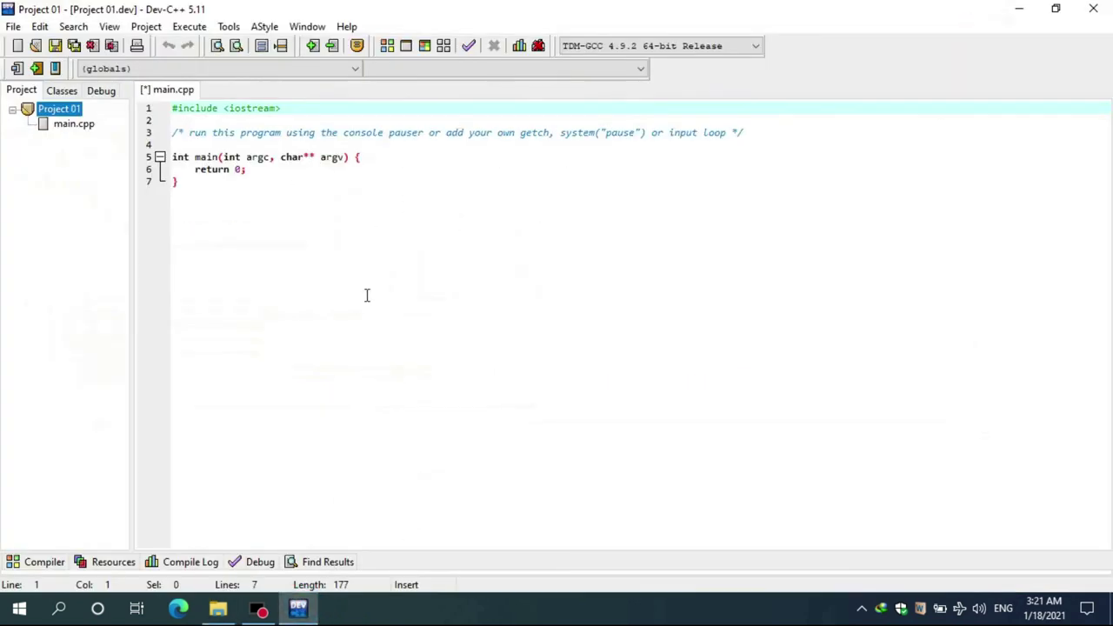
pyautogui.rightClick(367, 296)
pyautogui.click(446, 404)
pyautogui.rightClick(260, 126)
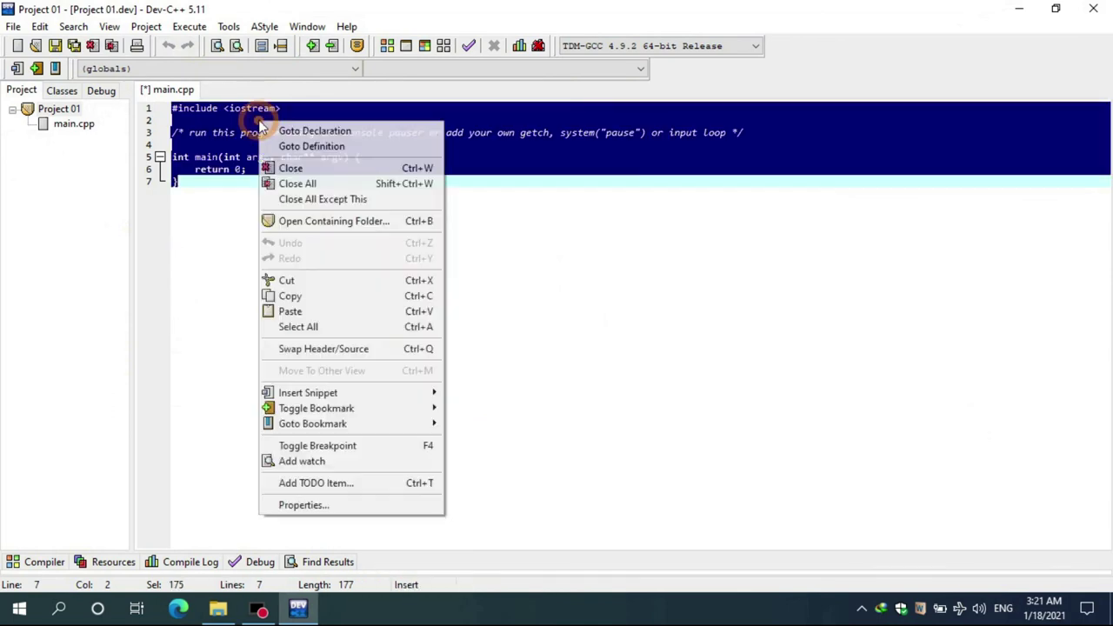
pyautogui.click(295, 312)
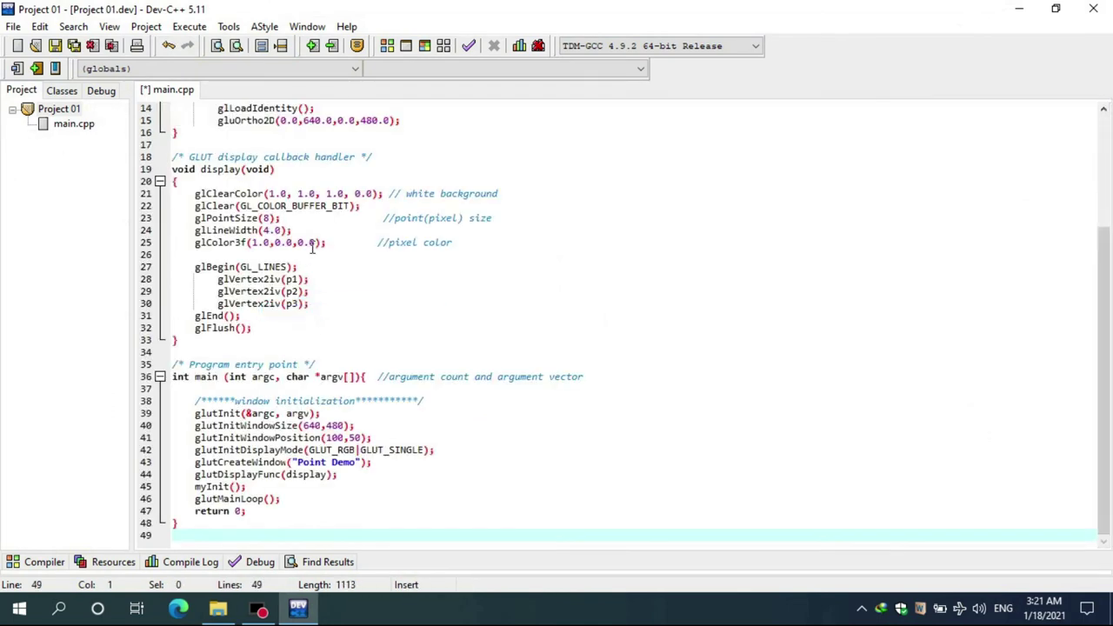
# Step: Compile the project, saving the source file as main in the Sample folder
pyautogui.click(387, 47)
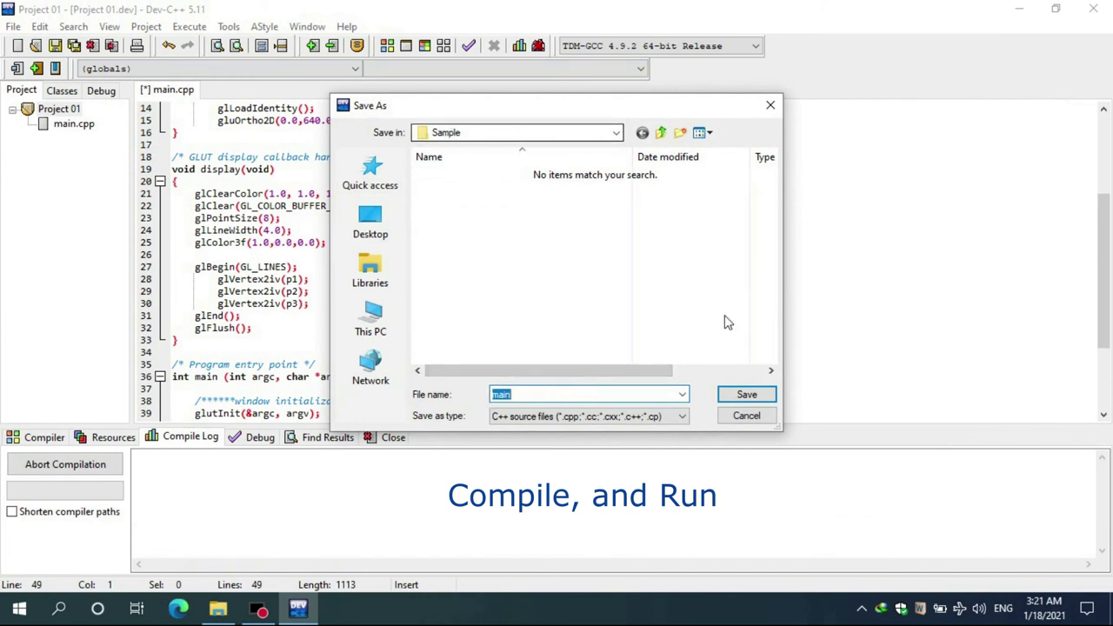
pyautogui.click(746, 393)
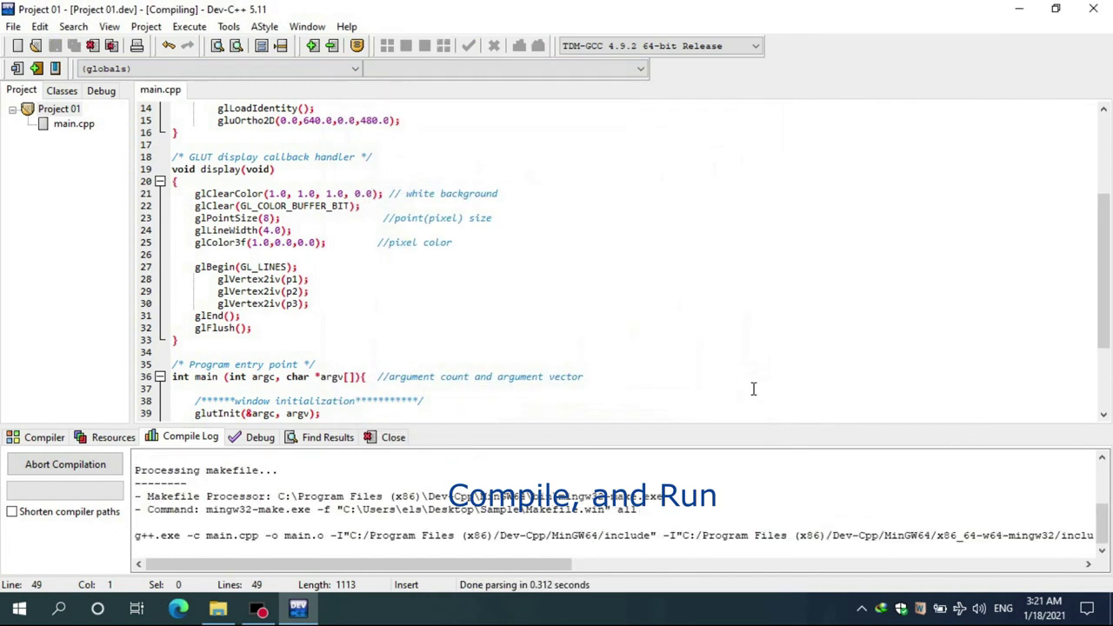